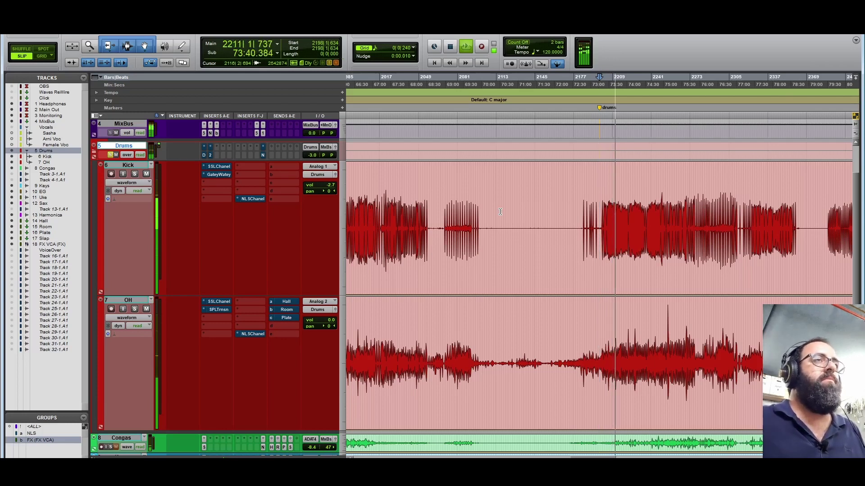
Stop playback, solo the OH track and place the playback position at the dense drum section near the drums marker.
key("space")
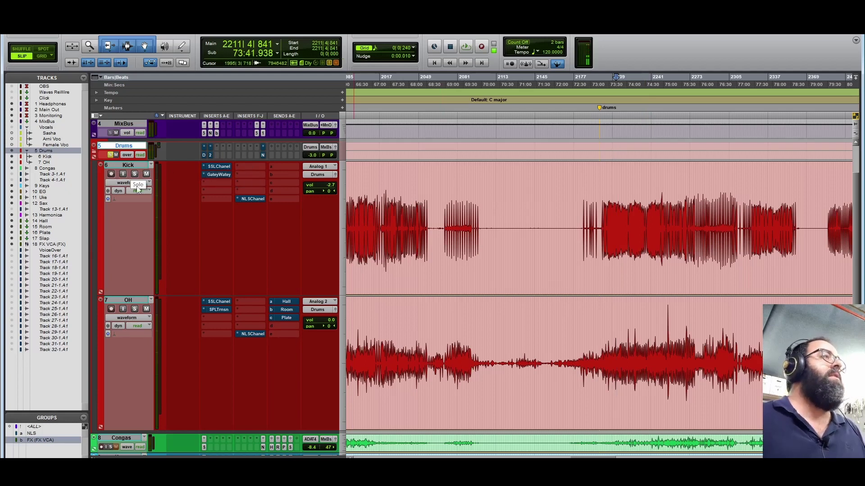
left_click(136, 299)
left_click(134, 309)
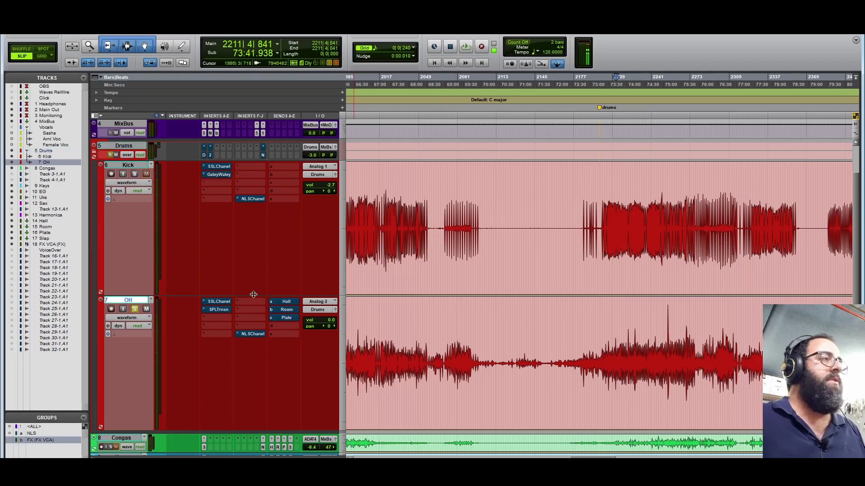
left_click(602, 213)
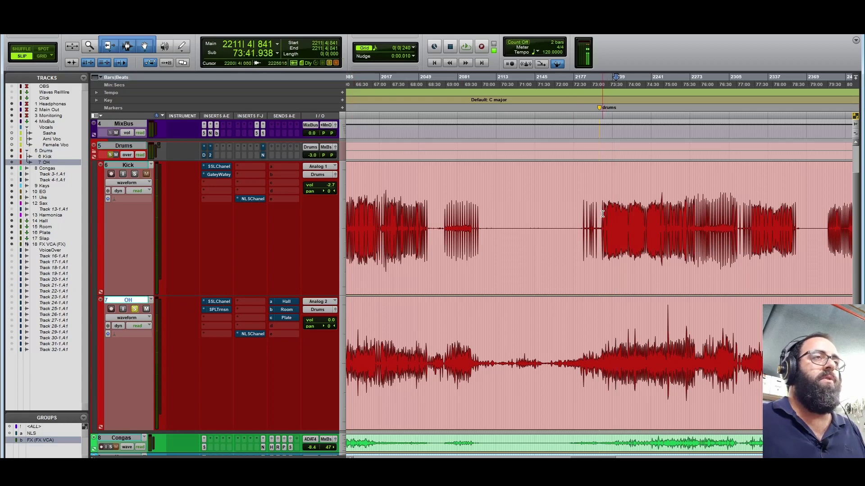
Open the SSLChannel insert on the OH track and examine its filter, EQ and compressor settings.
left_click(218, 302)
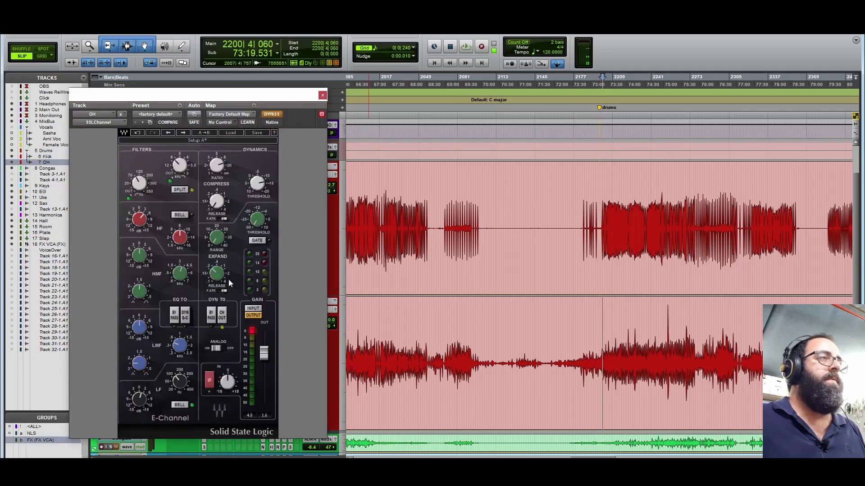
left_click_drag(279, 101, 353, 59)
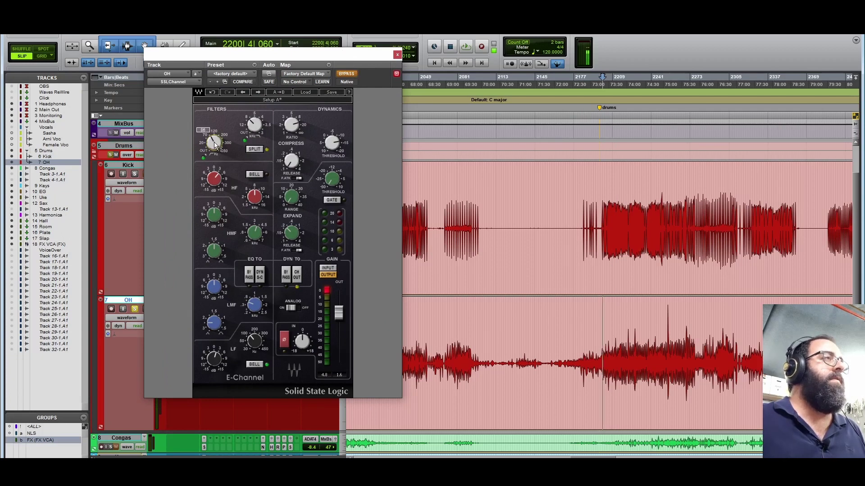
mouse_move(254, 127)
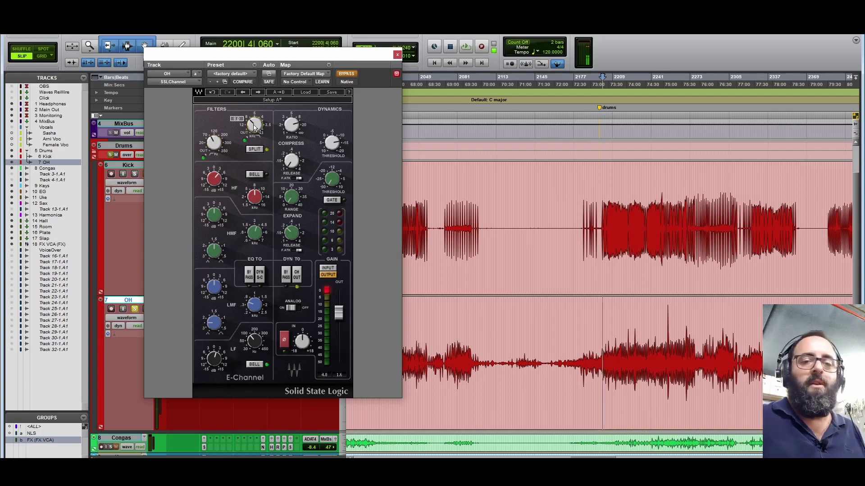
mouse_move(214, 144)
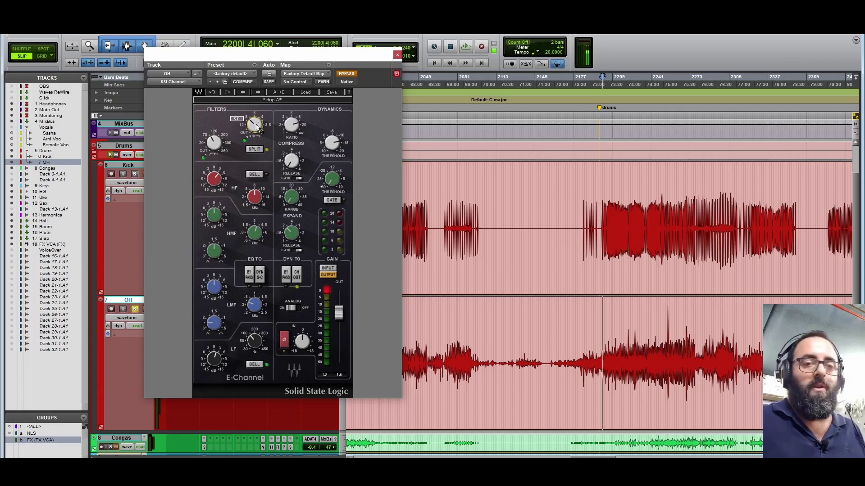
mouse_move(216, 182)
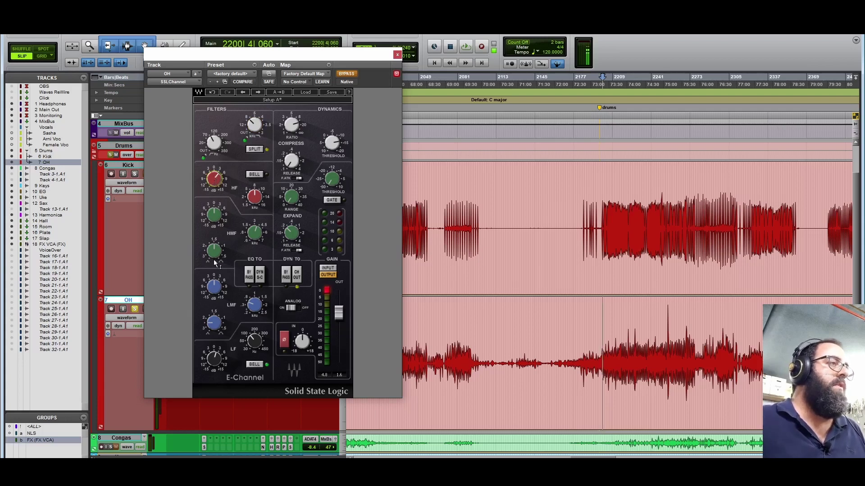
left_click(213, 361)
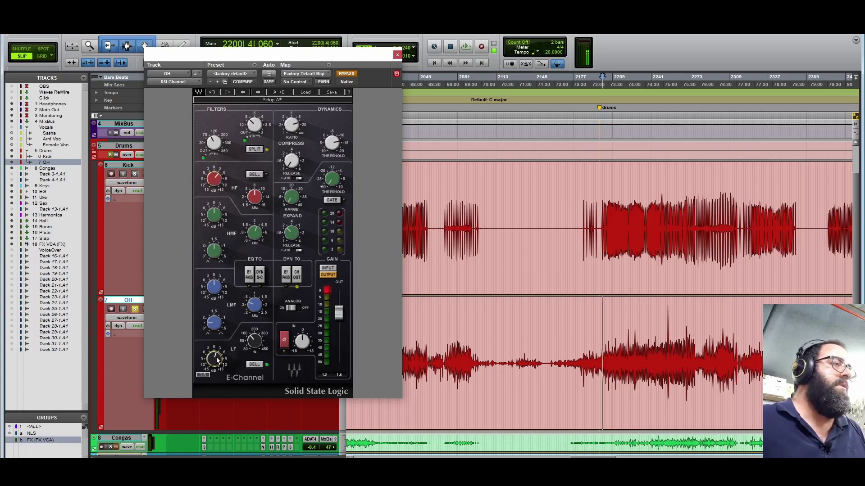
mouse_move(250, 342)
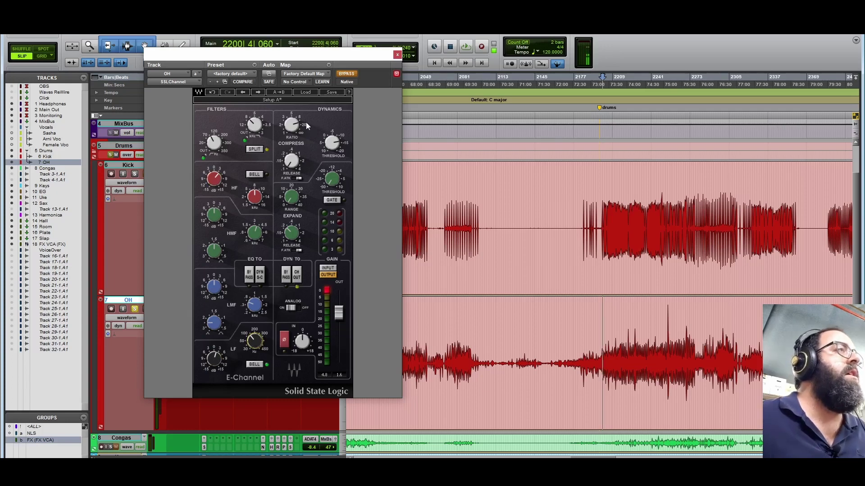
mouse_move(294, 126)
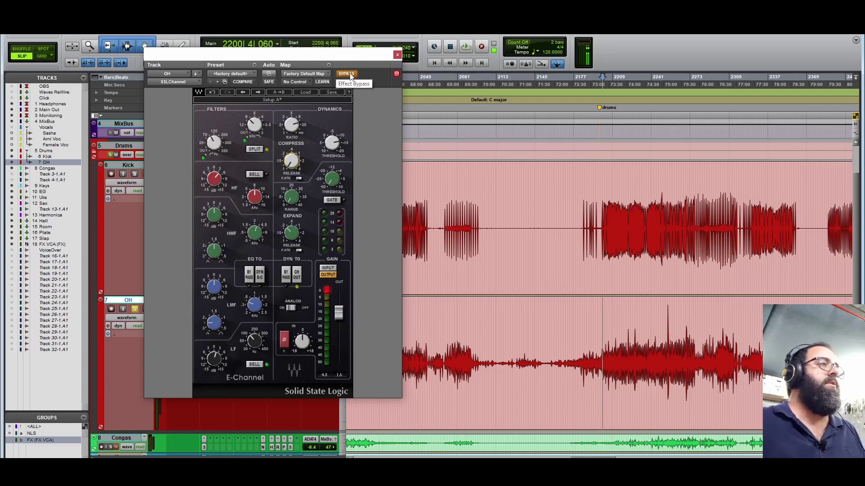
Play the OH track, compare it with SSLChannel bypassed and active, leave the effect active and close its window.
key("space")
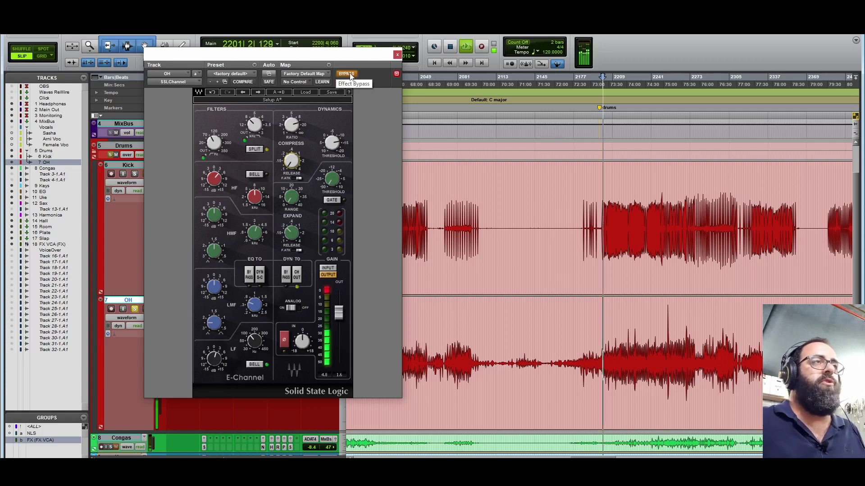
left_click(347, 75)
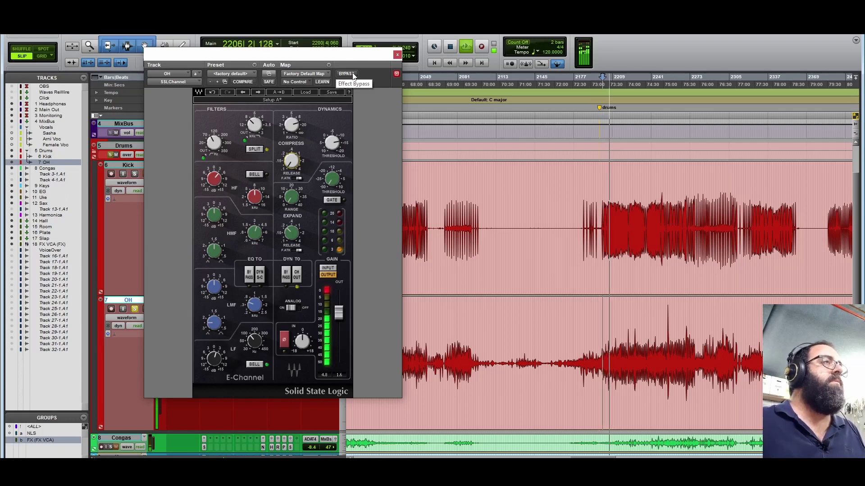
left_click(353, 75)
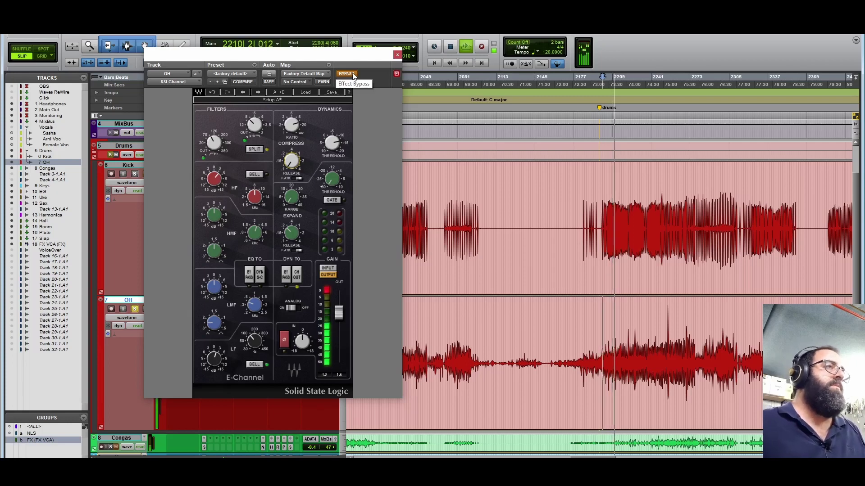
left_click(353, 75)
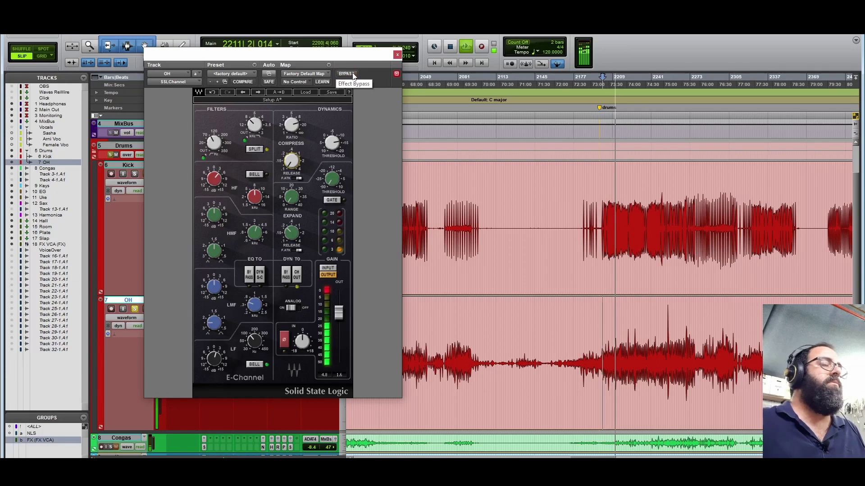
key("space")
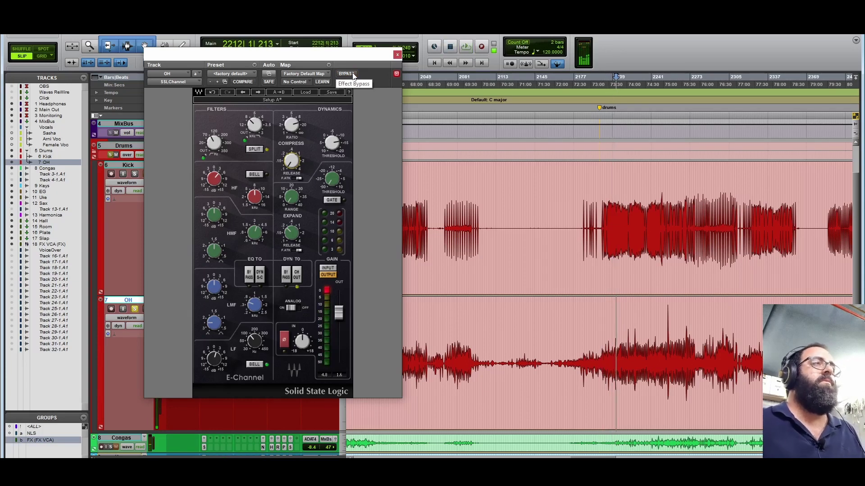
left_click_drag(314, 56, 442, 55)
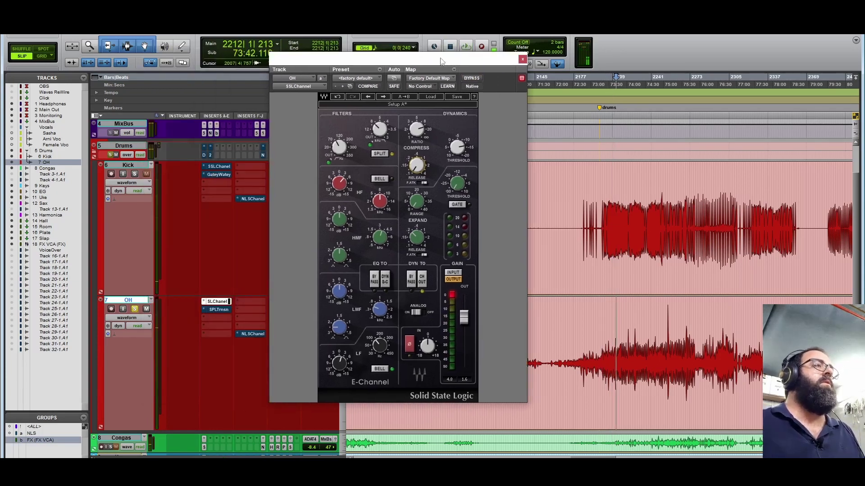
left_click(217, 301)
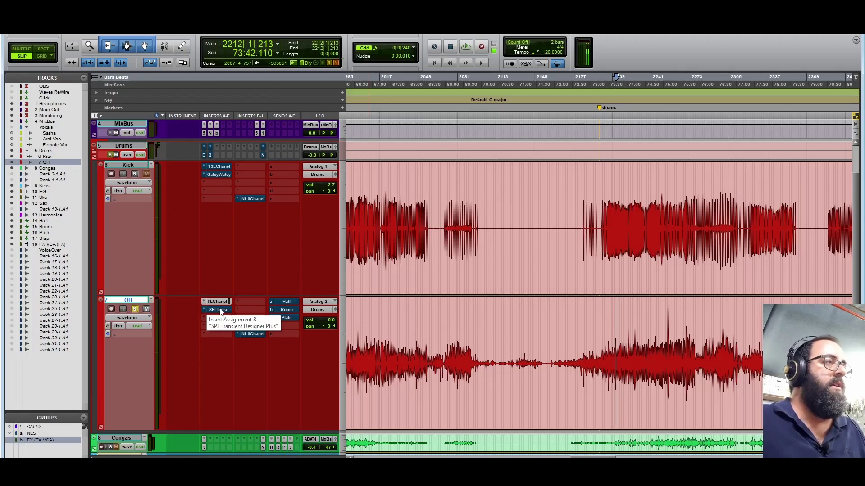
Open SPL Transient Designer Plus on the OH track and take it out of bypass while playing a selected passage.
left_click(218, 309)
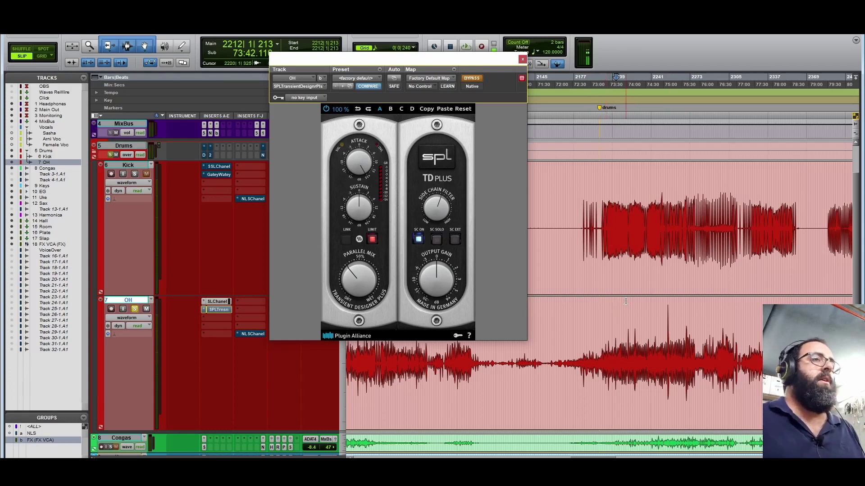
left_click_drag(601, 350, 638, 355)
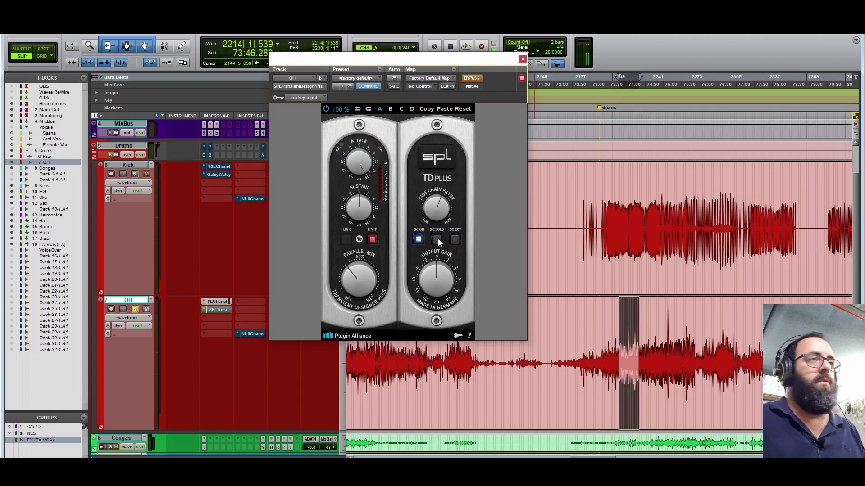
key("space")
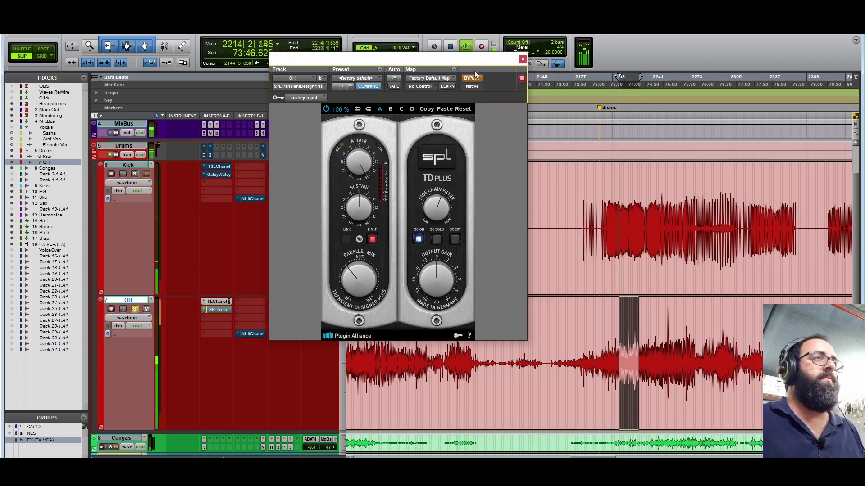
key("space")
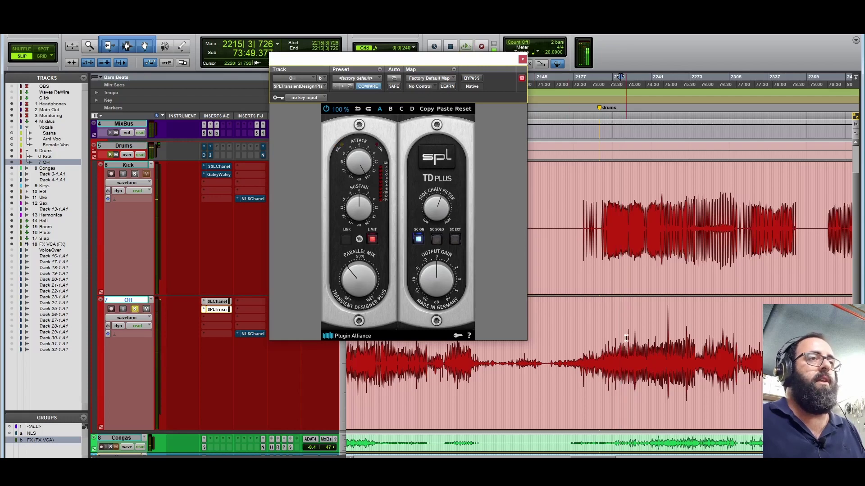
Play a shorter OH selection and compare the sound with the transient designer bypassed and active, leaving it active.
left_click_drag(621, 353, 635, 352)
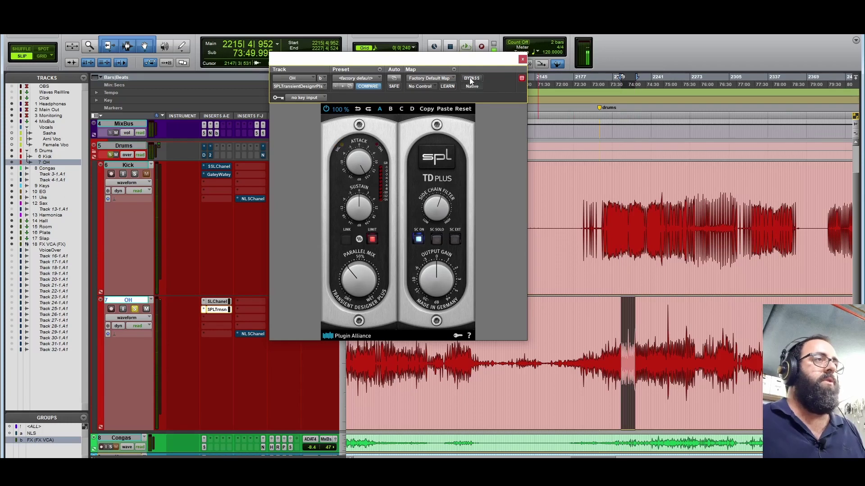
key("space")
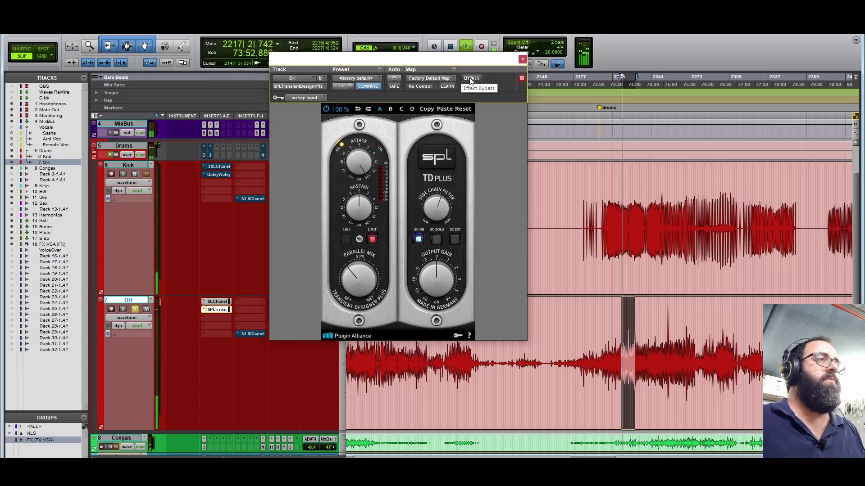
left_click(471, 80)
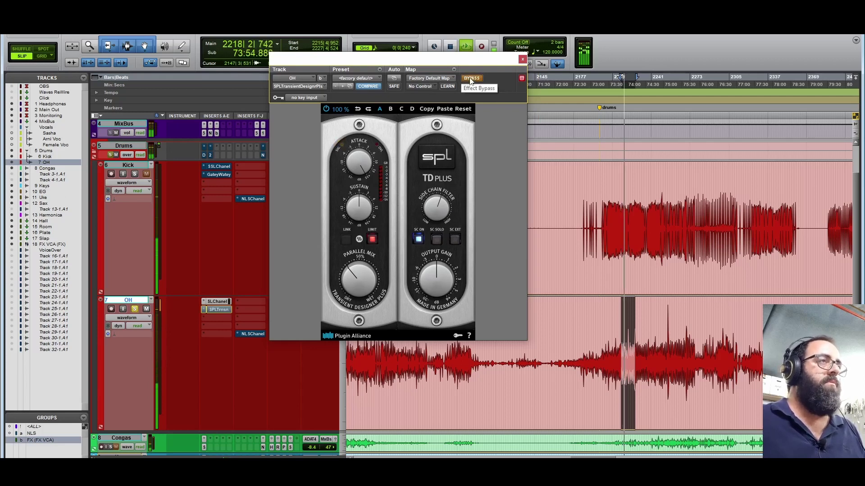
left_click(471, 78)
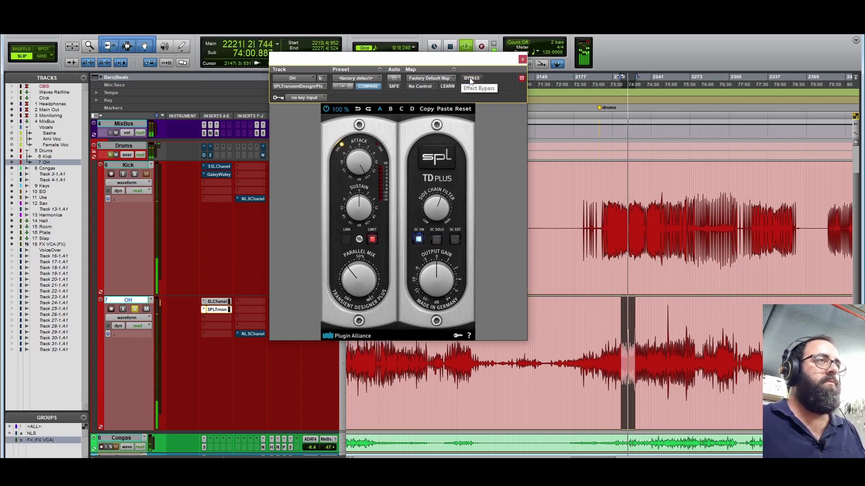
left_click(471, 78)
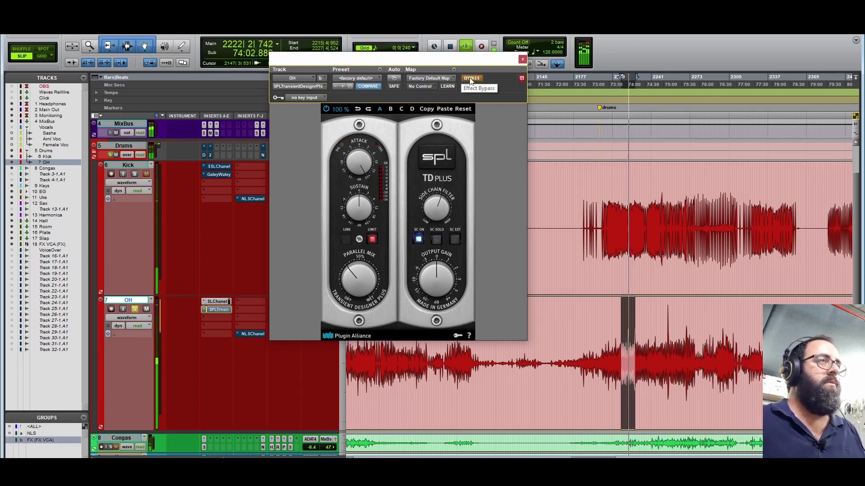
left_click(471, 78)
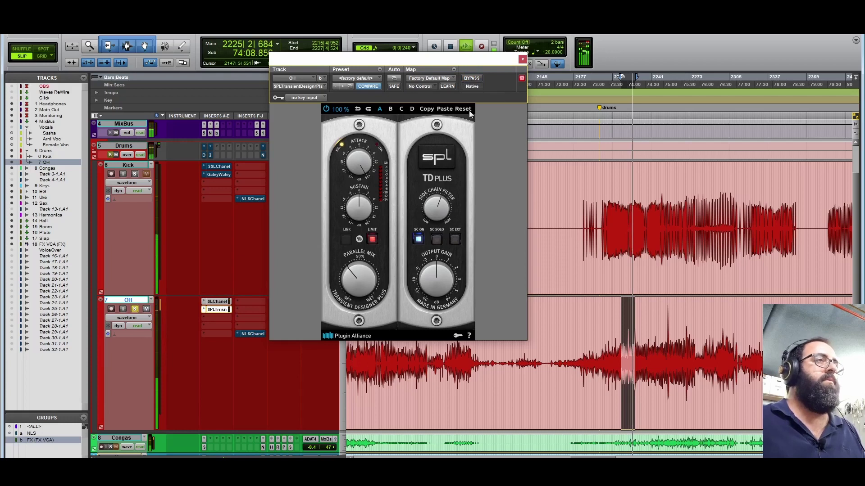
Audition the transient designer's side-chain signal in solo, then compare with the side chain off and on, leaving it on.
left_click(418, 240)
left_click(436, 240)
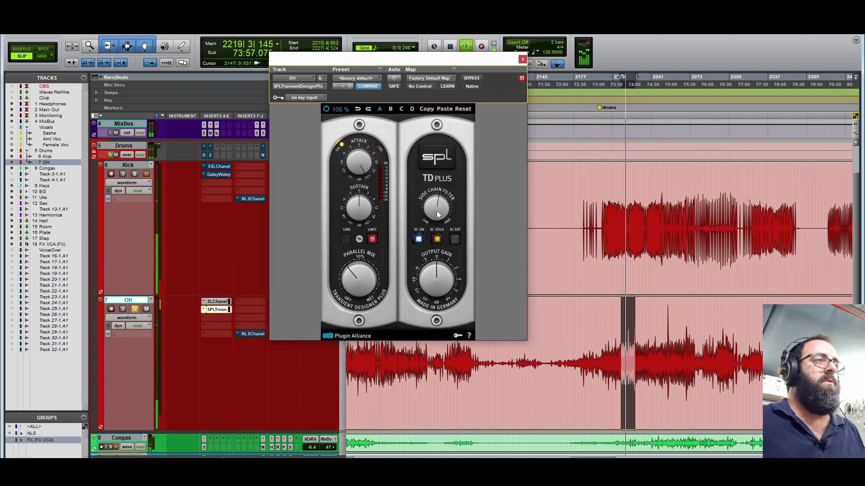
left_click(436, 240)
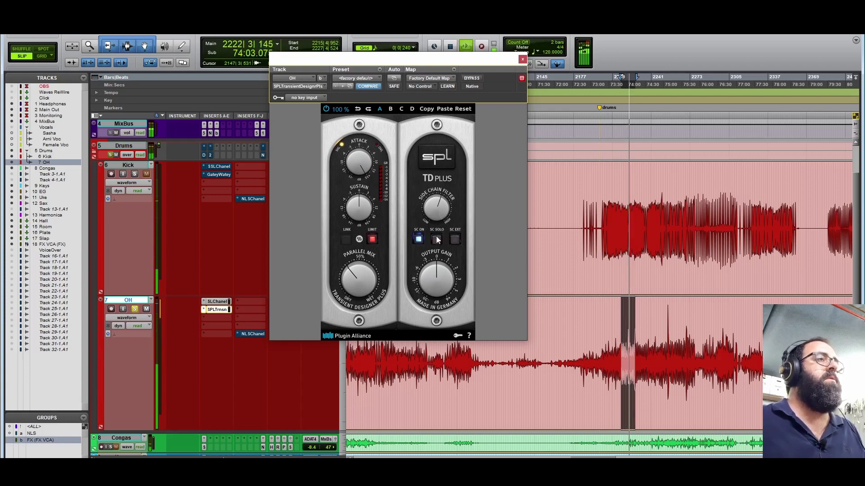
left_click(421, 238)
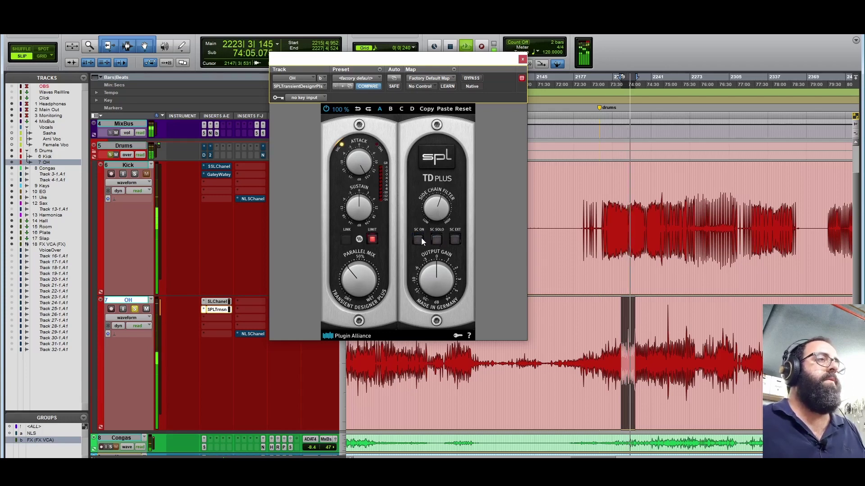
left_click(420, 239)
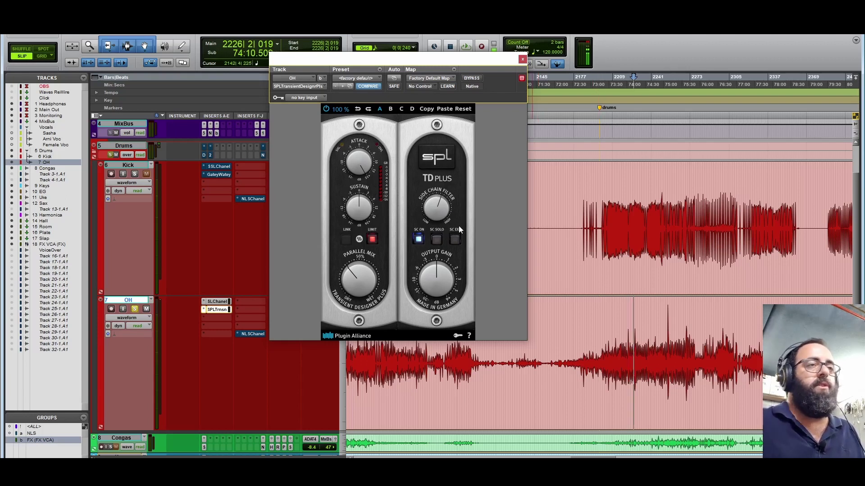
Open the NLS Channel insert on the OH track, take it out of bypass and close its window.
left_click(249, 334)
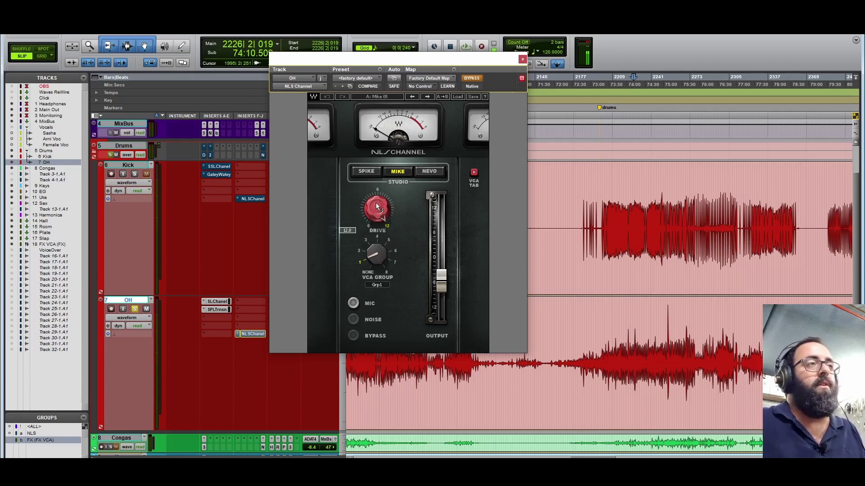
left_click(469, 78)
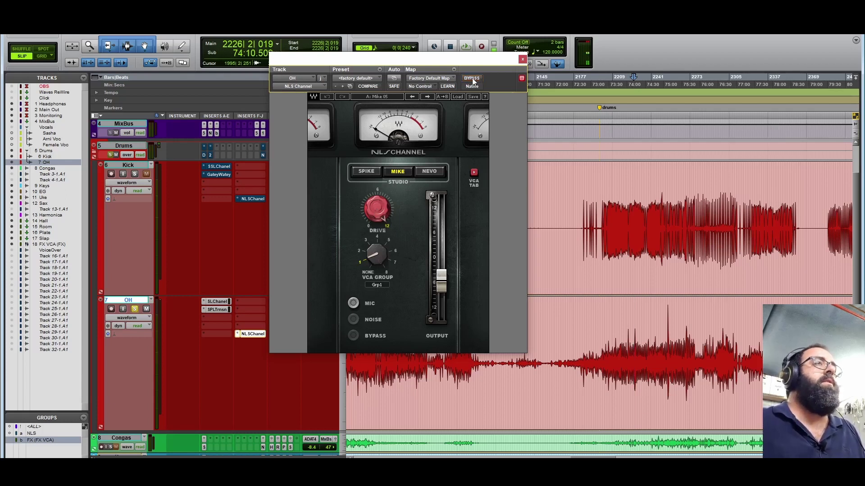
left_click(522, 59)
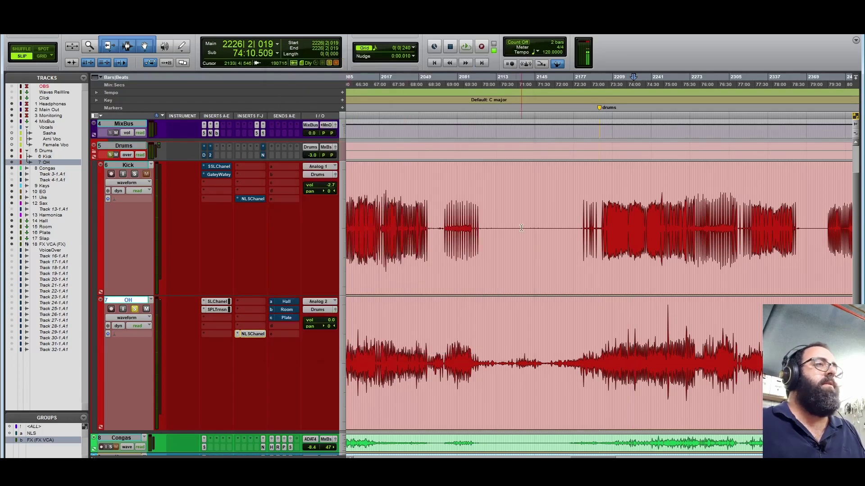
Solo the Kick track instead of OH and play a short kick passage near the drums marker.
left_click(135, 309)
left_click(134, 173)
left_click_drag(607, 220, 623, 222)
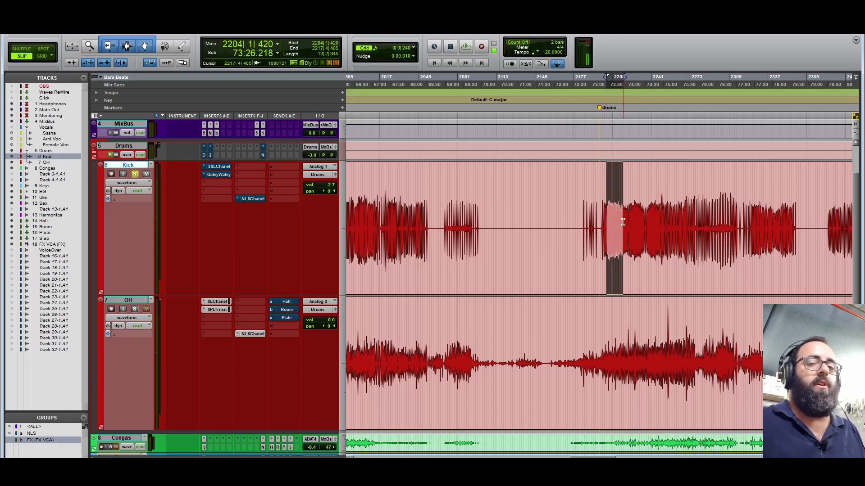
key("space")
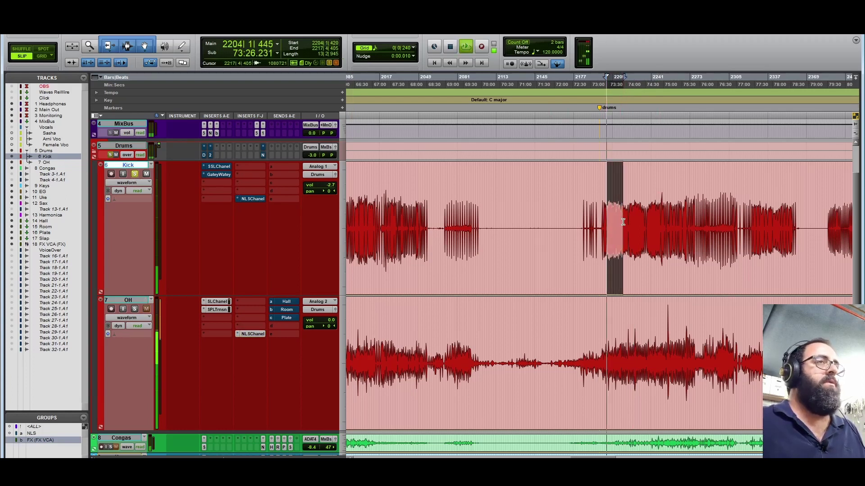
key("space")
Open the SSL E-Channel insert on the Kick track, take it out of bypass and examine its filter and EQ settings.
left_click(218, 167)
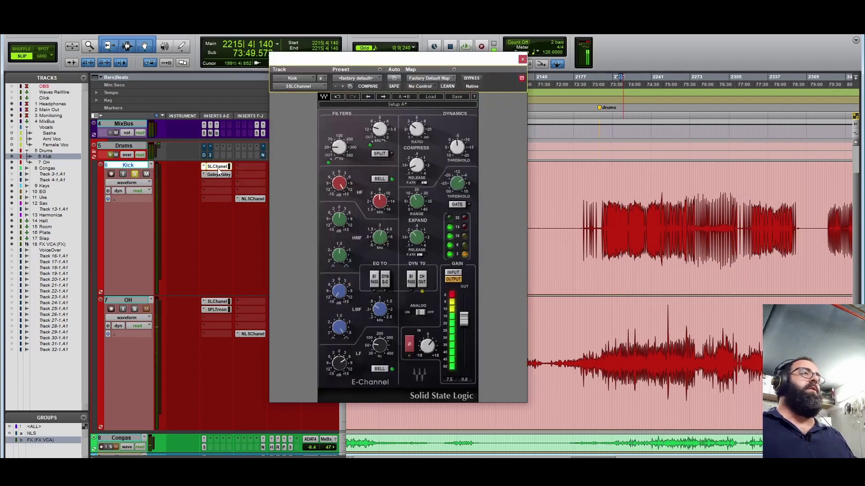
left_click_drag(394, 58, 365, 22)
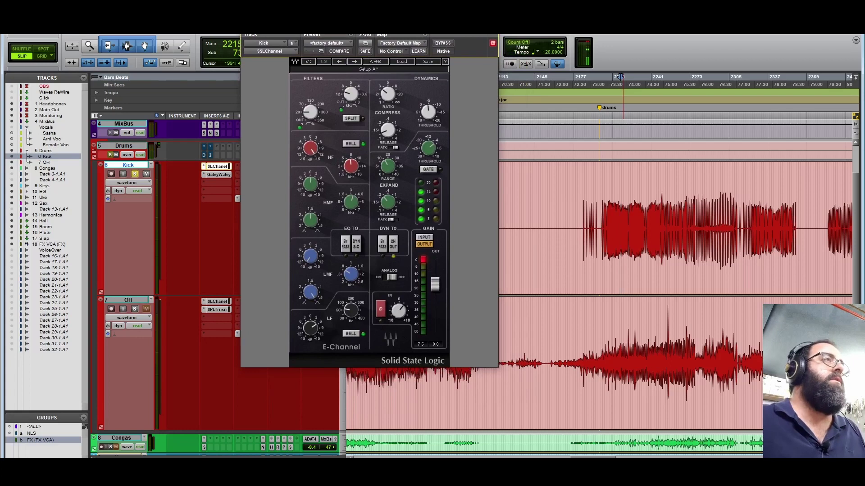
left_click_drag(366, 24, 358, 29)
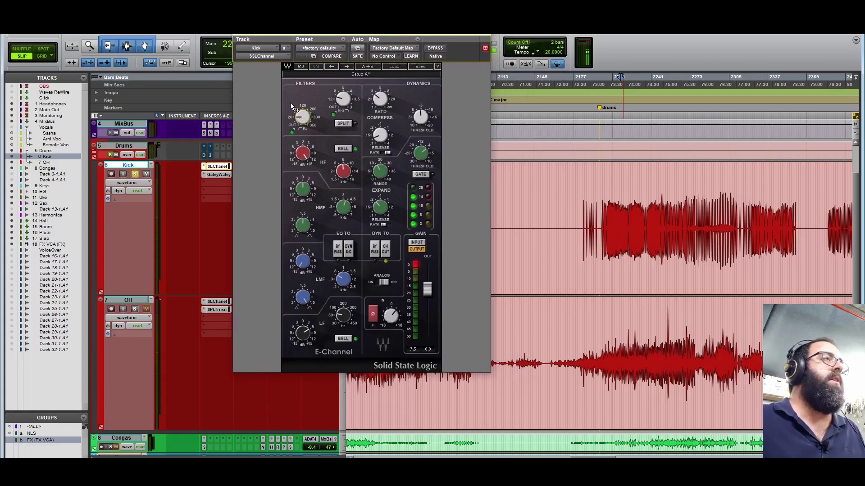
mouse_move(342, 100)
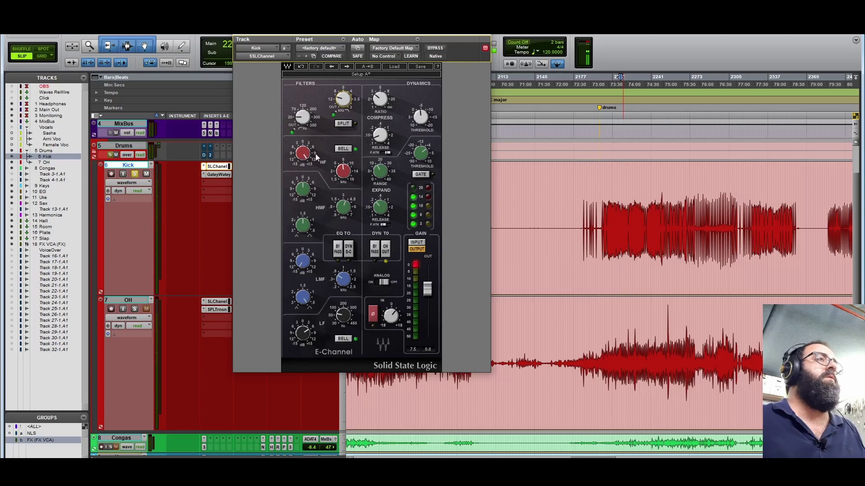
mouse_move(303, 154)
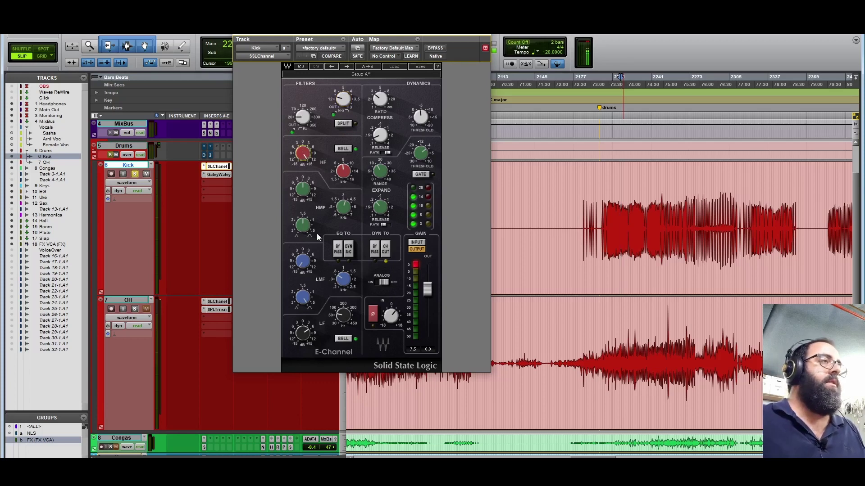
mouse_move(346, 283)
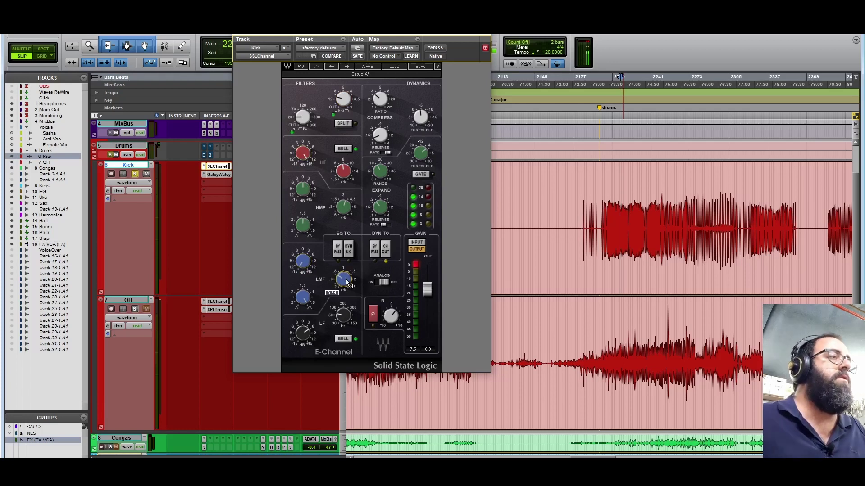
mouse_move(306, 303)
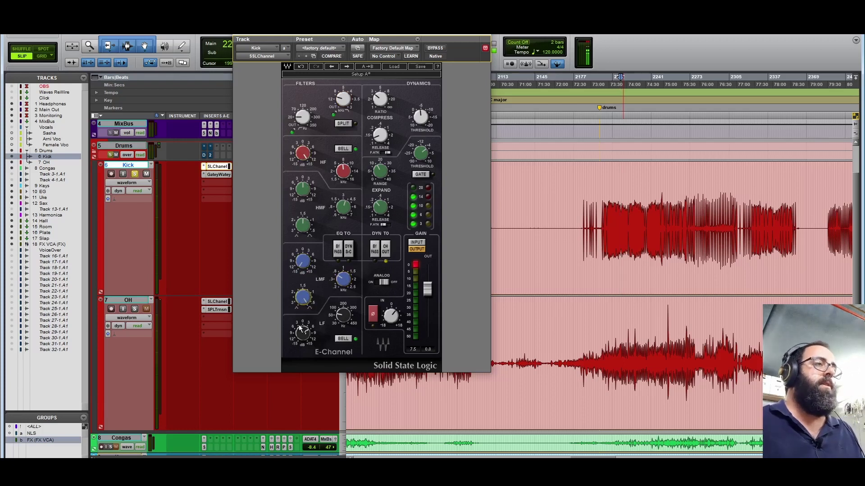
mouse_move(304, 334)
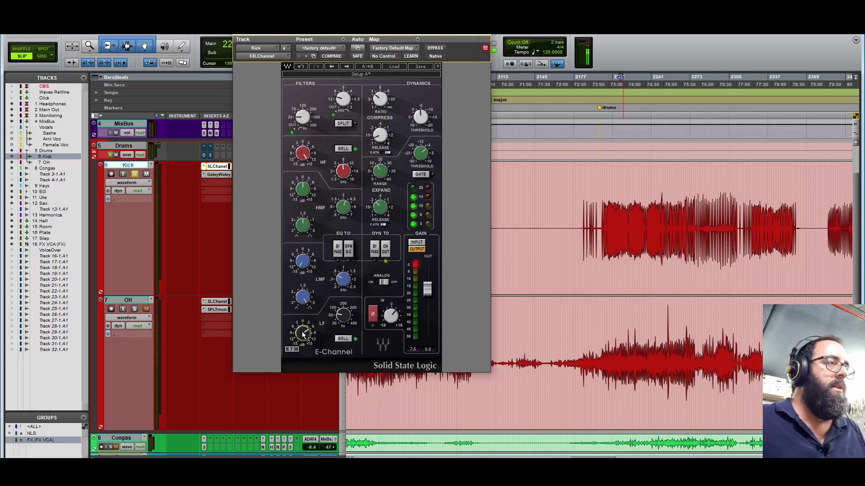
mouse_move(341, 318)
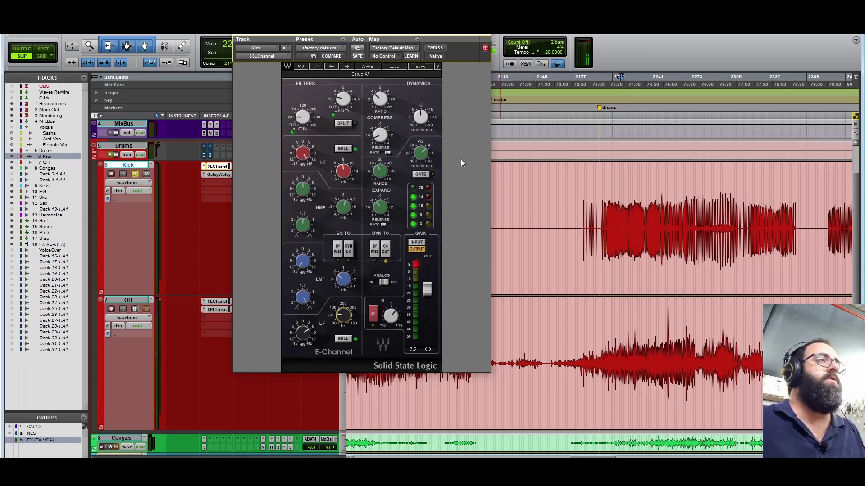
Play a longer Kick passage and compare the sound with the SSL E-Channel bypassed and active, leaving it active.
left_click_drag(612, 220, 641, 222)
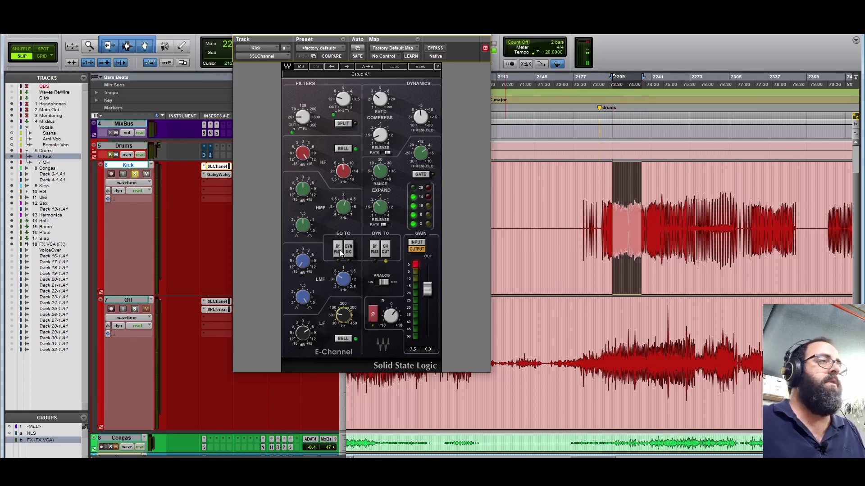
key("space")
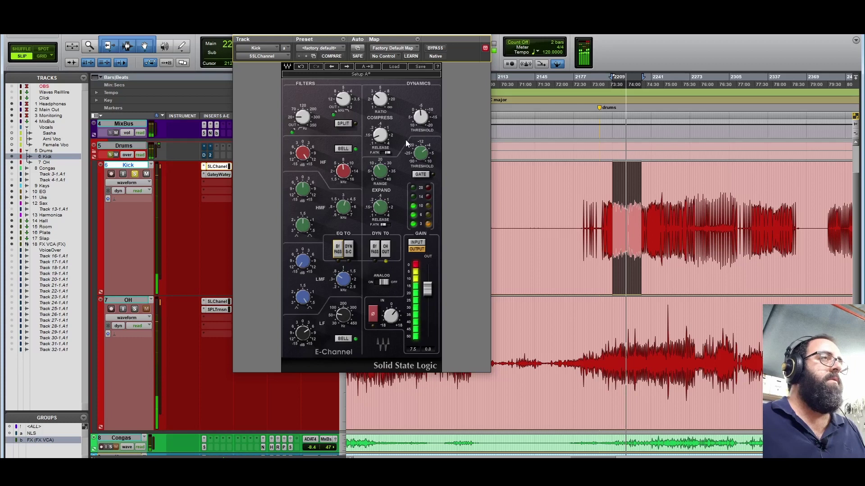
left_click(435, 48)
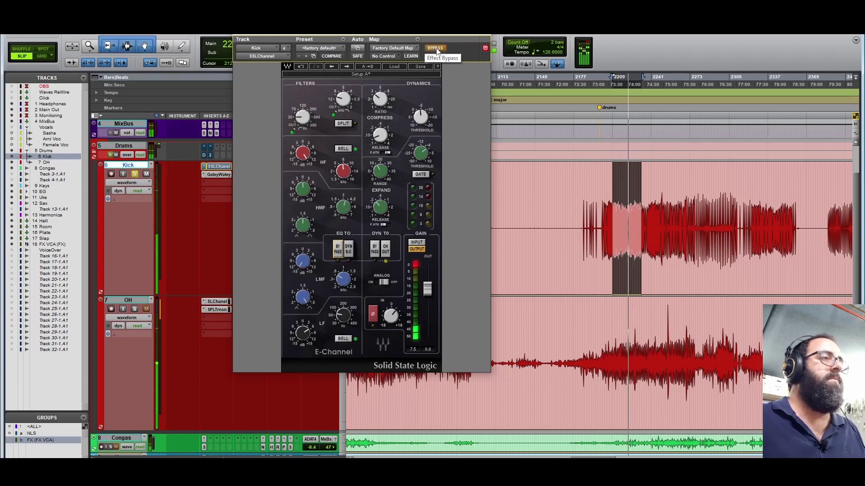
left_click(435, 49)
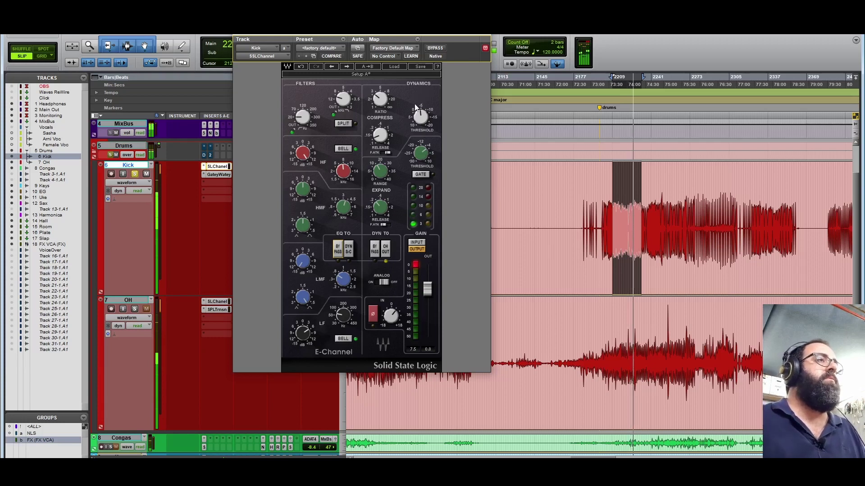
Reselect the Kick passage, bypass the Gatey Watey insert and audition the SSL E-Channel's compressor without the gate.
left_click(611, 220)
left_click_drag(609, 220, 639, 224)
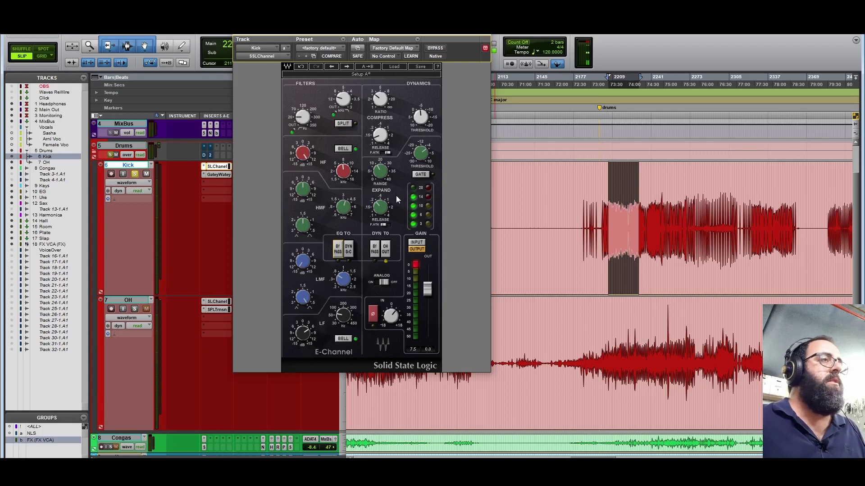
left_click(216, 175)
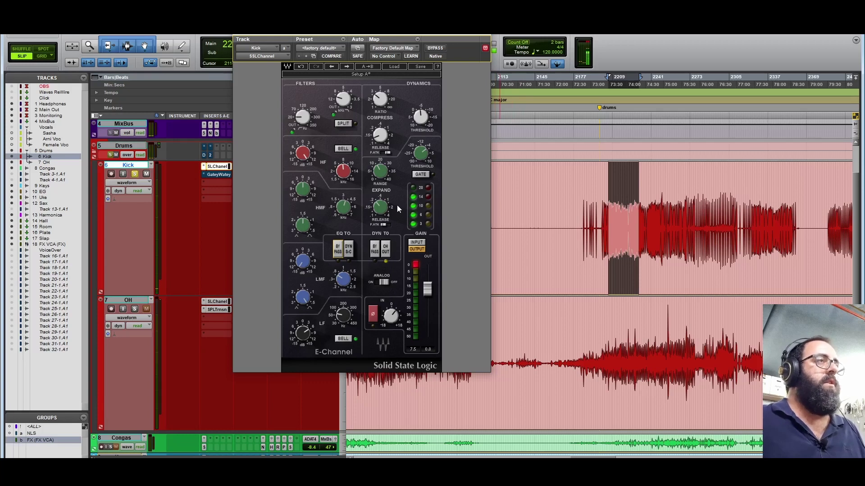
mouse_move(382, 98)
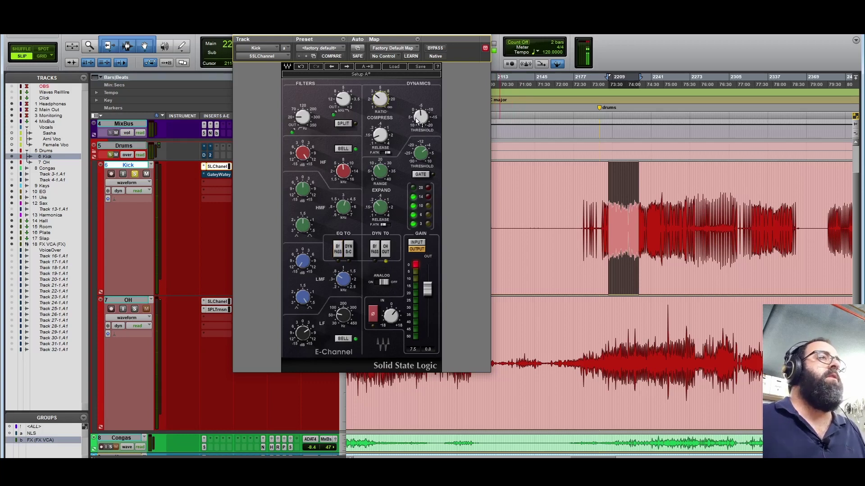
left_click(551, 204)
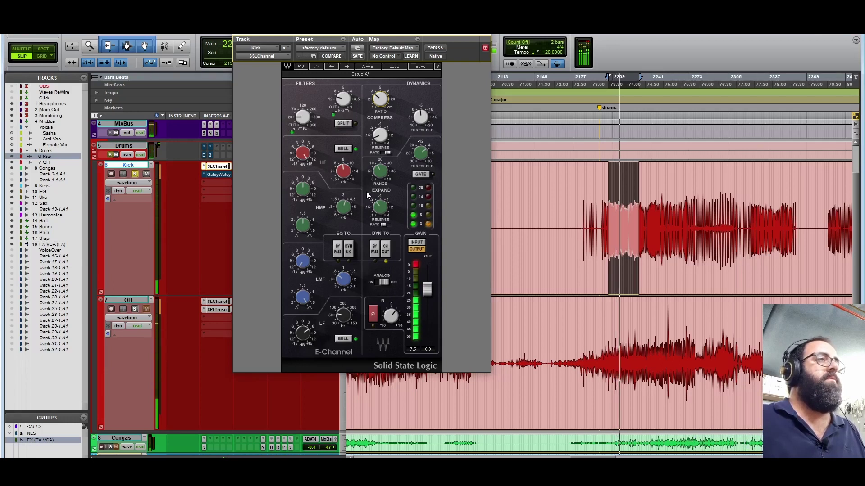
Open Gatey Watey on the Kick track, compare a short passage with the gate bypassed and active, leave it active and close its window.
left_click(218, 176)
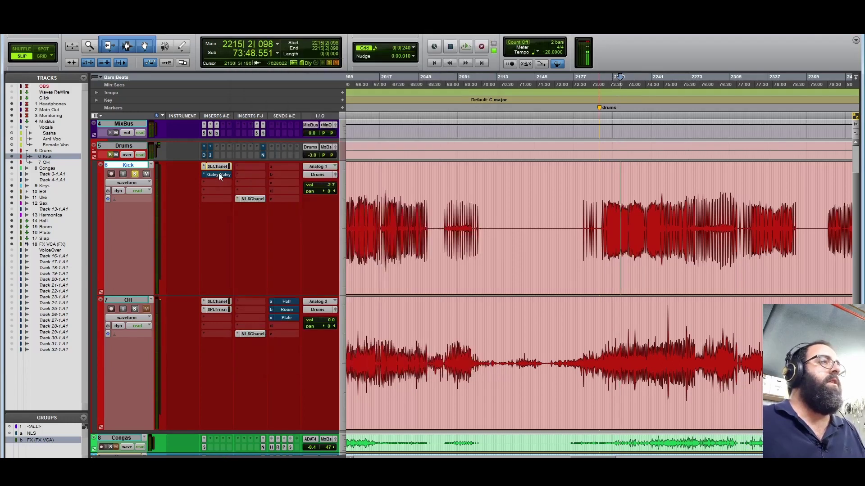
left_click(218, 174)
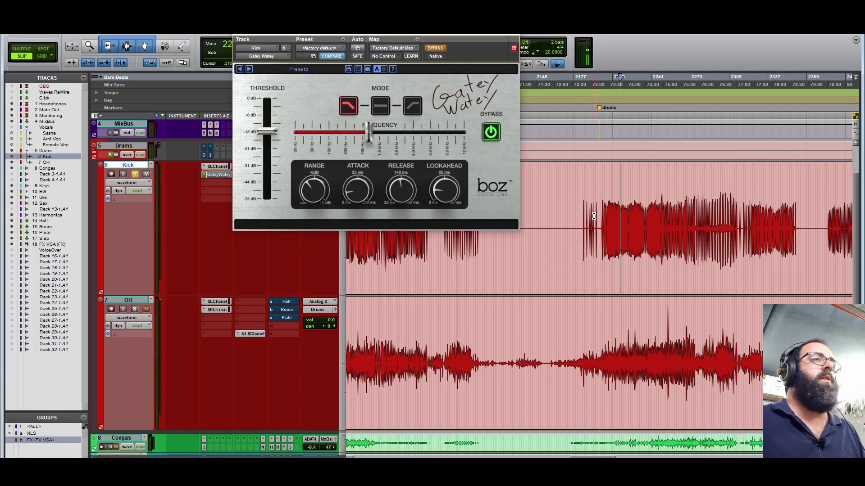
left_click_drag(604, 216, 622, 215)
key("space")
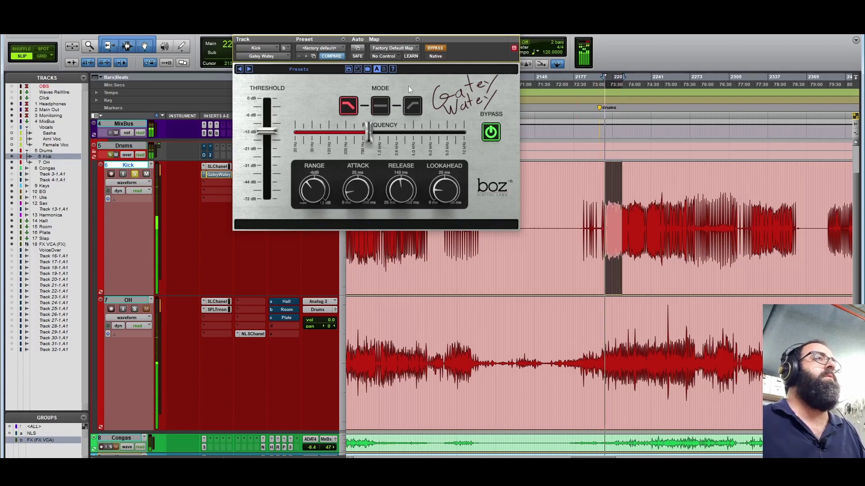
left_click(436, 48)
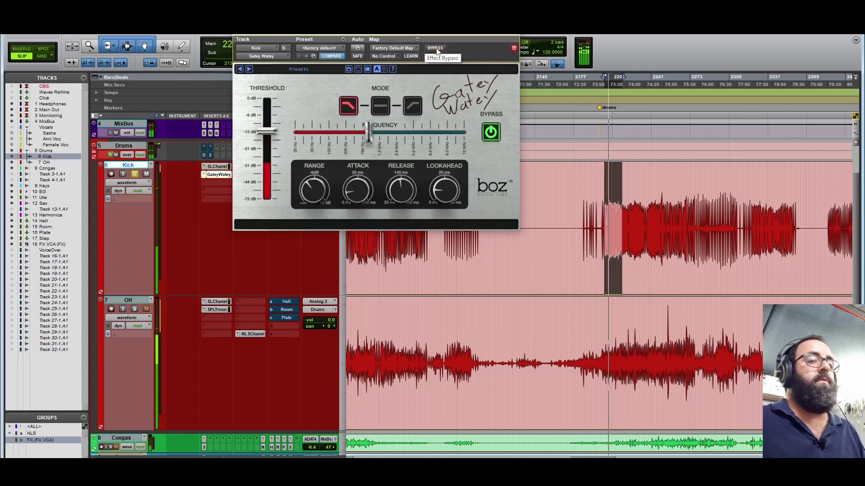
left_click(436, 48)
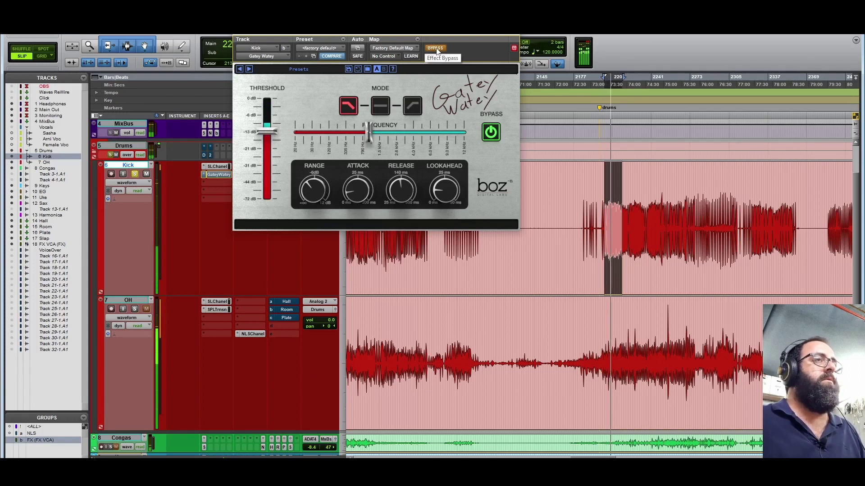
left_click(435, 48)
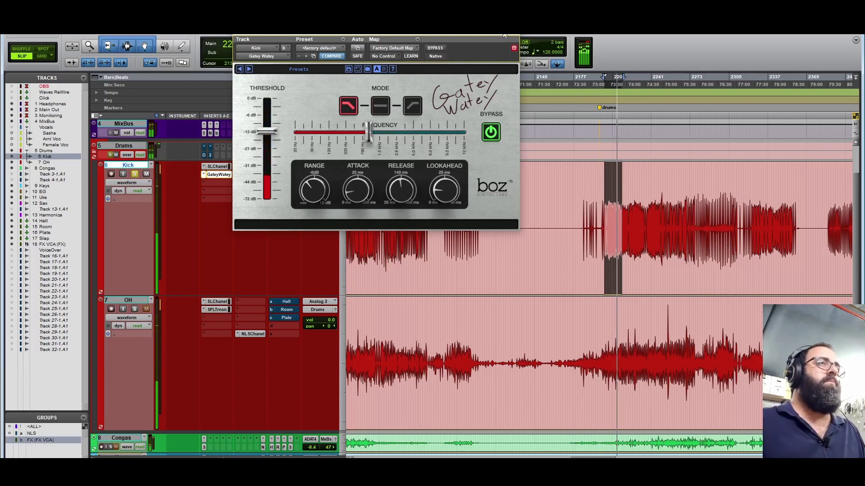
key("super+w")
Open the NLS Channel insert on the Kick track, take it out of bypass, close its window and stop playback.
left_click(254, 199)
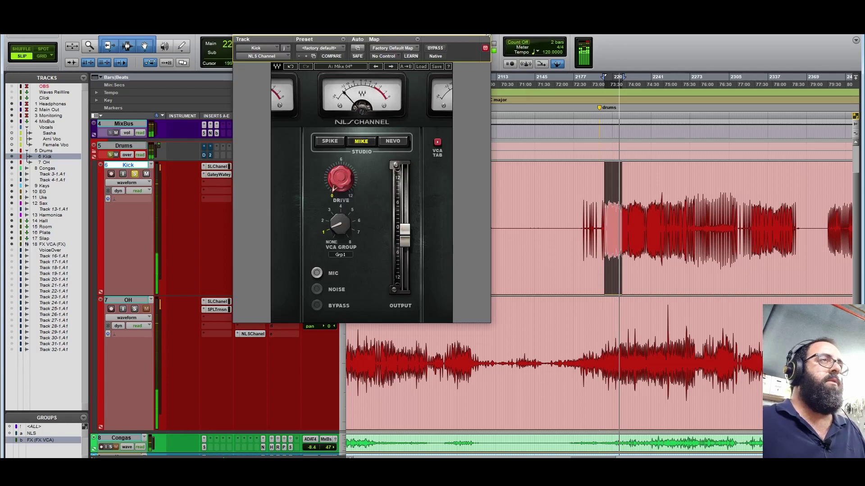
key("super+w")
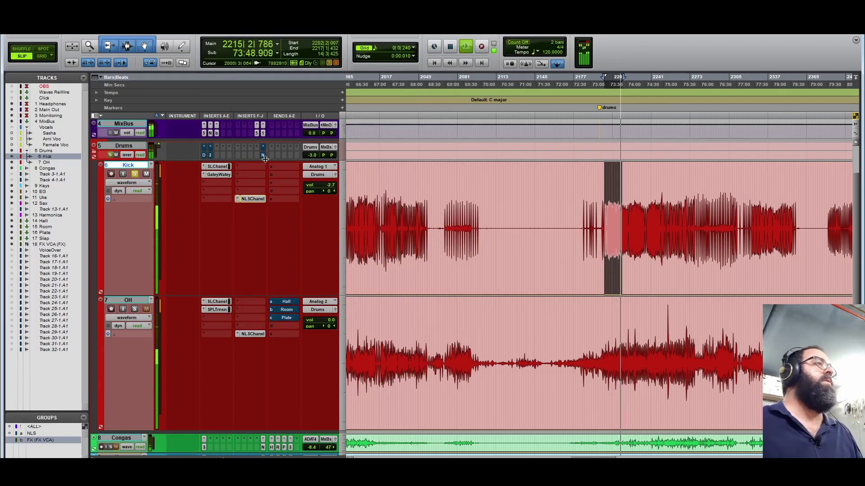
key("space")
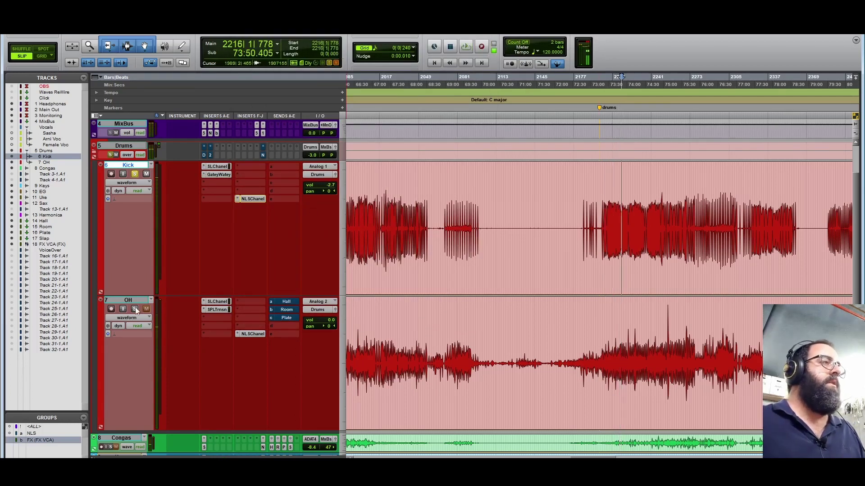
Play a short passage with Kick and OH soloed together, then solo only the Drums folder track and stop playback.
left_click_drag(606, 215, 622, 216)
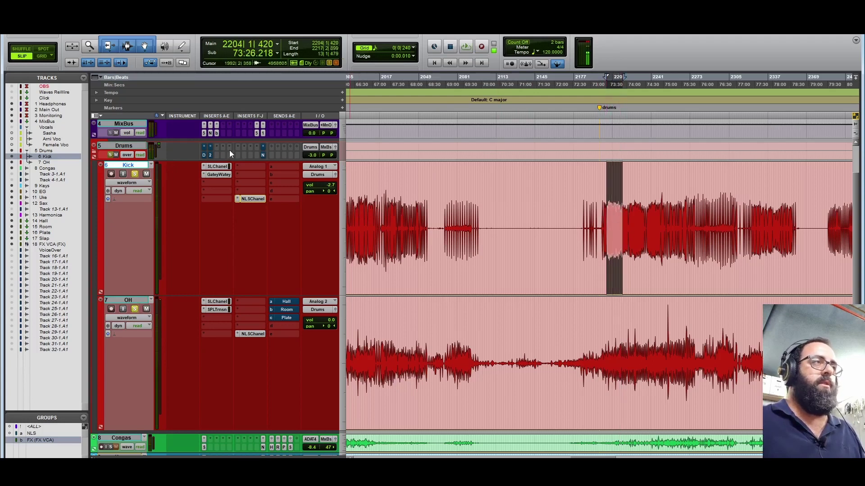
key("space")
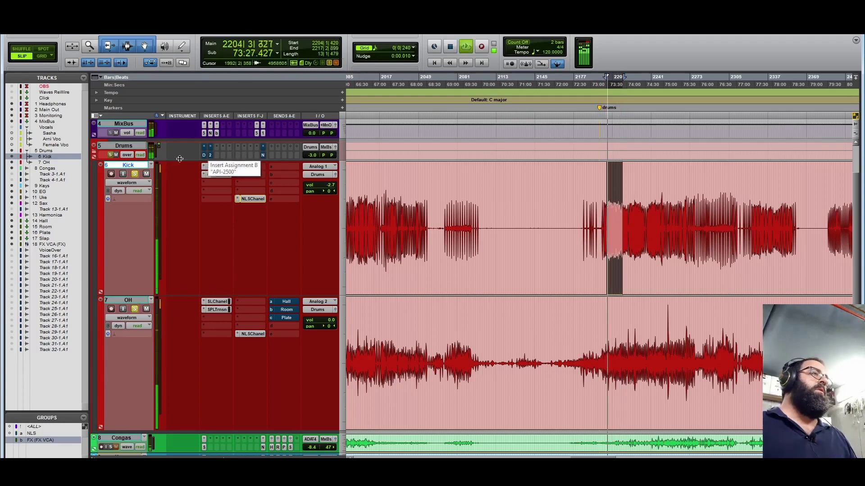
left_click(110, 155)
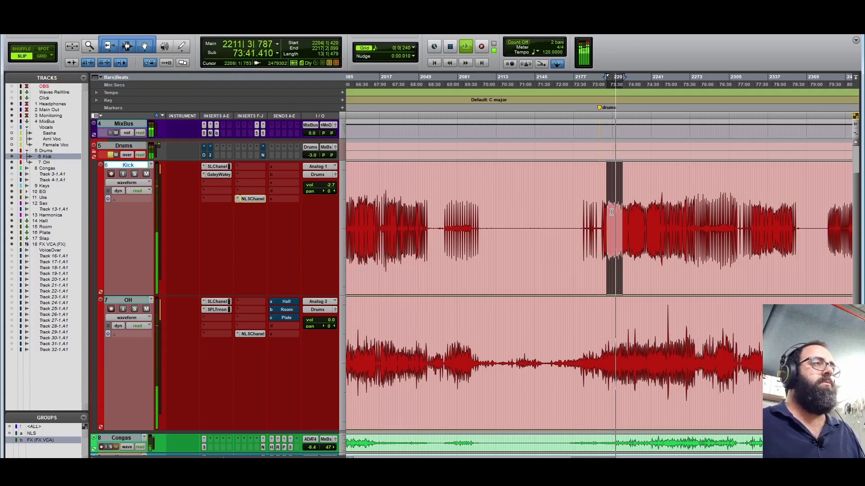
key("space")
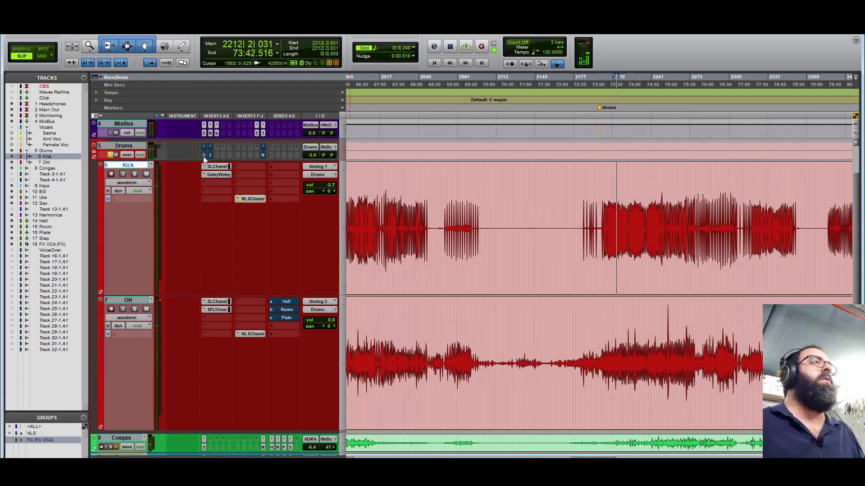
Open Decapitator on the Drums track, play the drum passage with it bypassed, and take it out of bypass to compare.
left_click(204, 155)
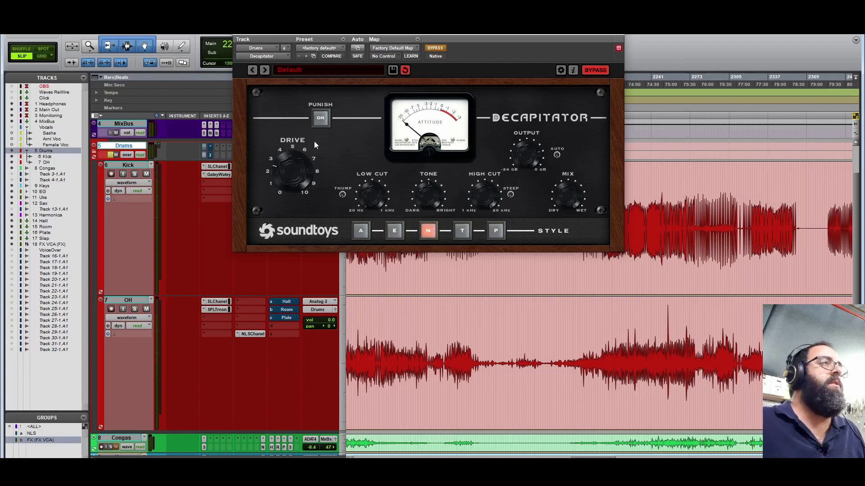
left_click_drag(366, 34, 467, 15)
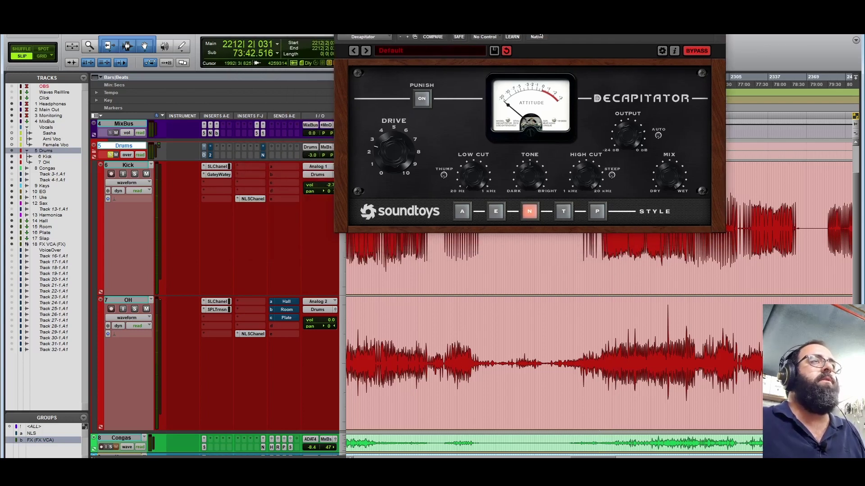
key("space")
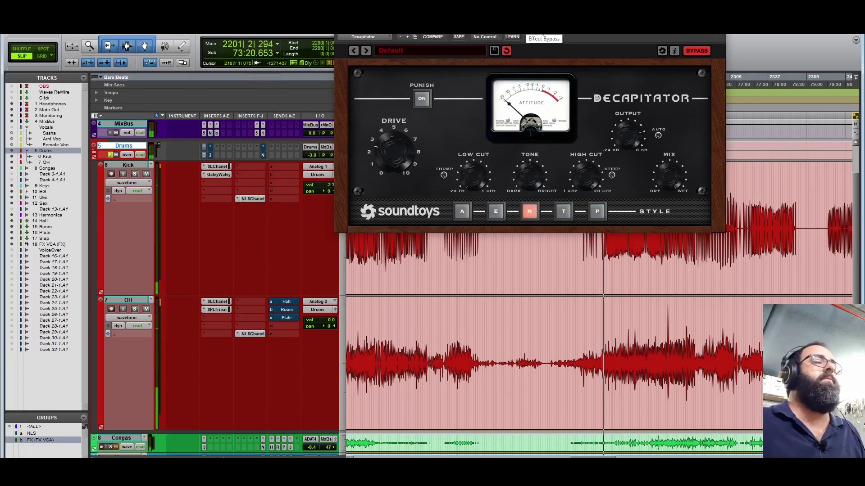
left_click(541, 34)
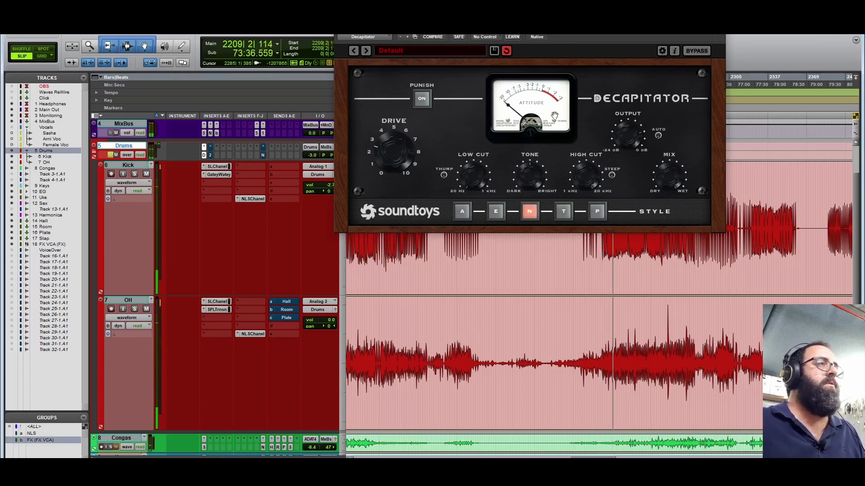
Open the API-2500 insert on the Drums track, take it out of bypass and set its Thrust to Norm.
left_click(210, 152)
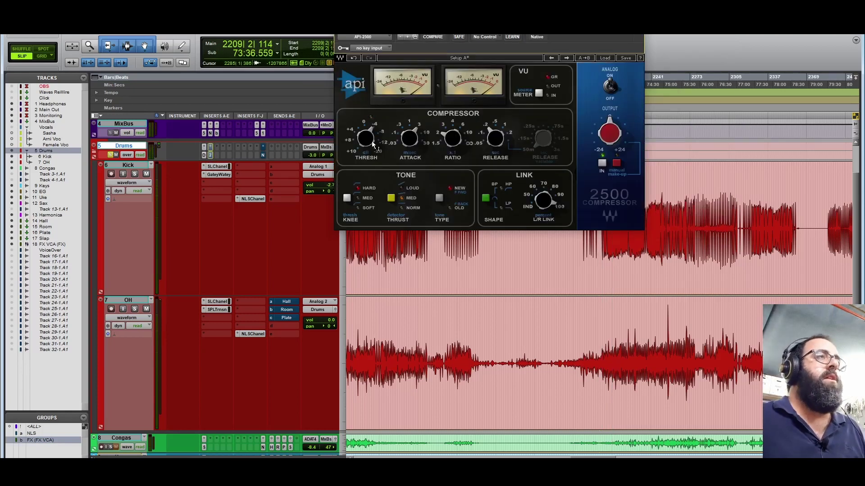
mouse_move(414, 141)
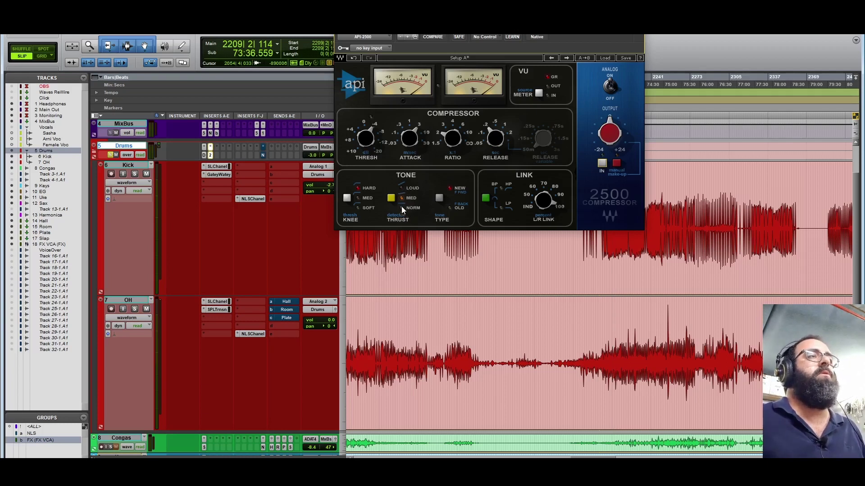
left_click(391, 199)
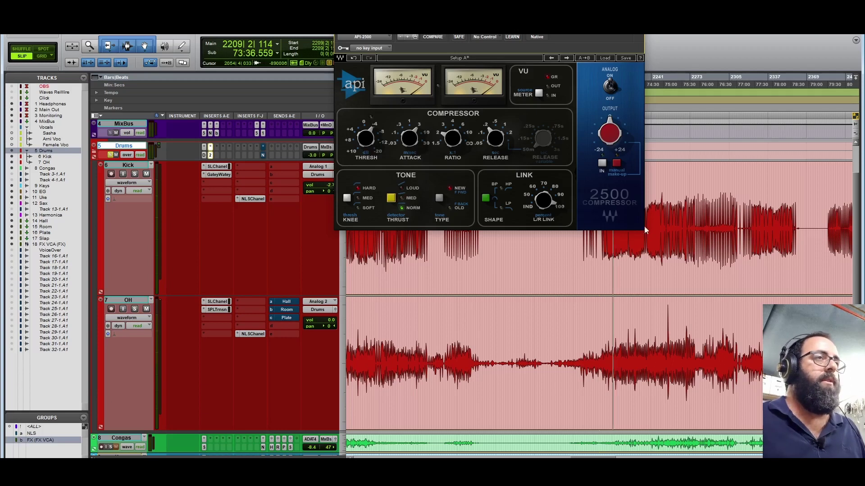
left_click_drag(590, 37, 557, 35)
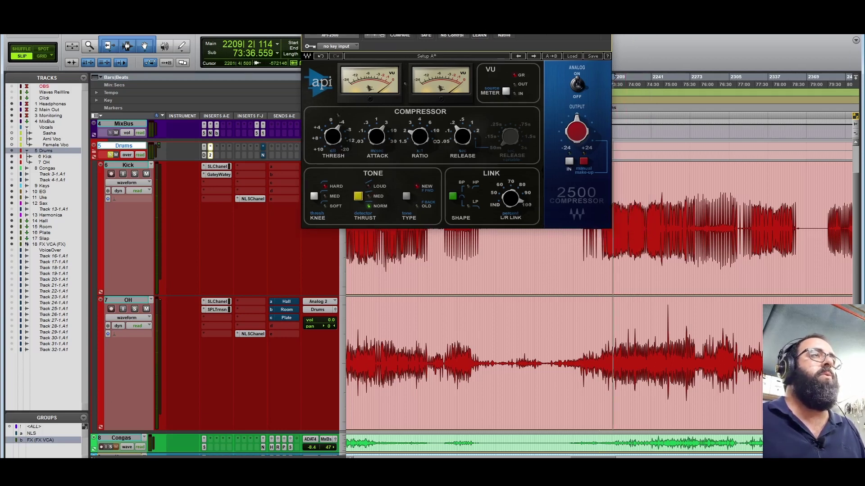
left_click_drag(558, 36, 526, 38)
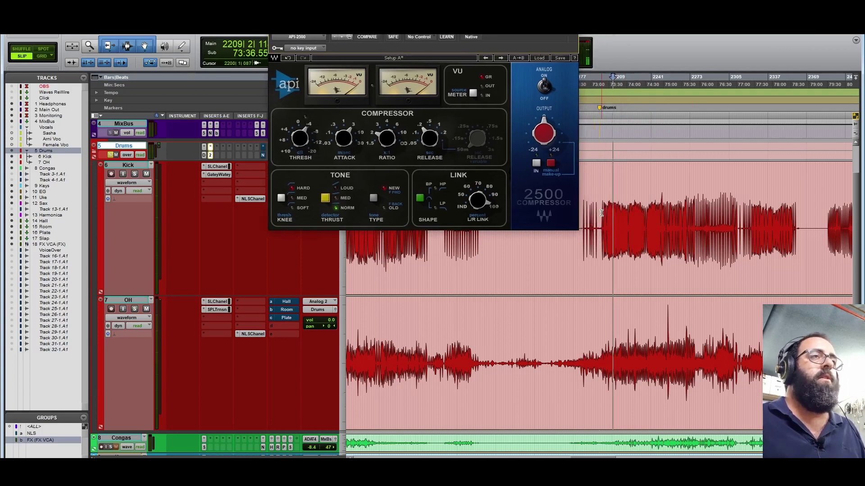
Set the playback start at the drum passage, reopen the API-2500 on the Drums track and switch the compressor in.
left_click(128, 164)
left_click(210, 147)
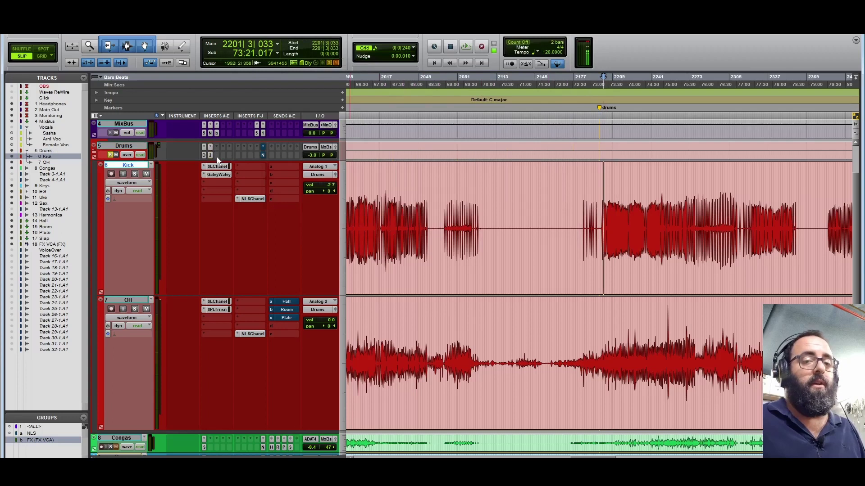
left_click(210, 147)
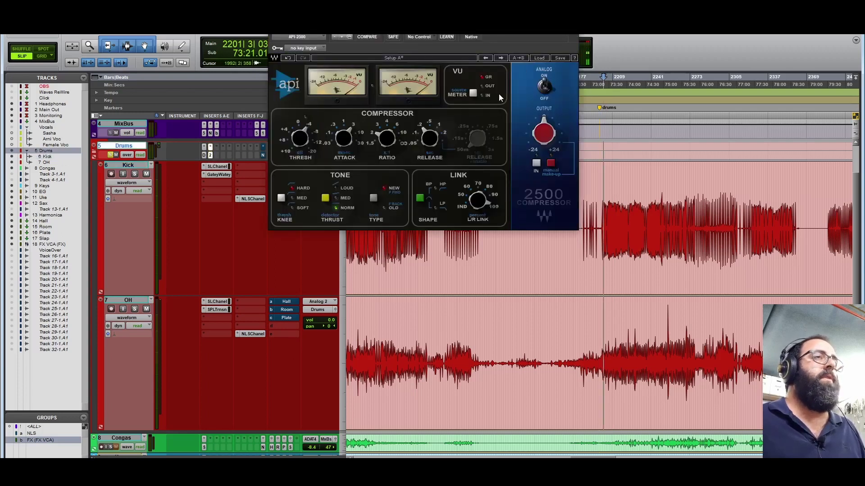
left_click(536, 163)
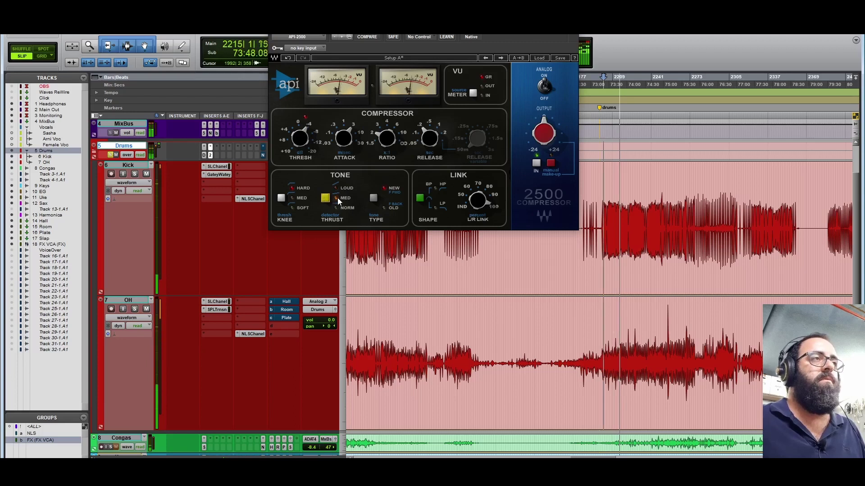
Compare the API-2500's Loud and Norm Thrust settings on the drums and leave Thrust on Med.
left_click(334, 188)
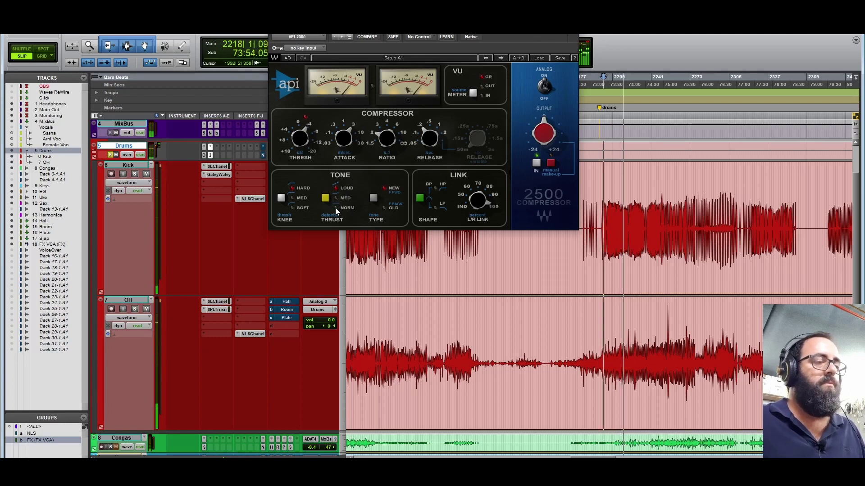
left_click(335, 198)
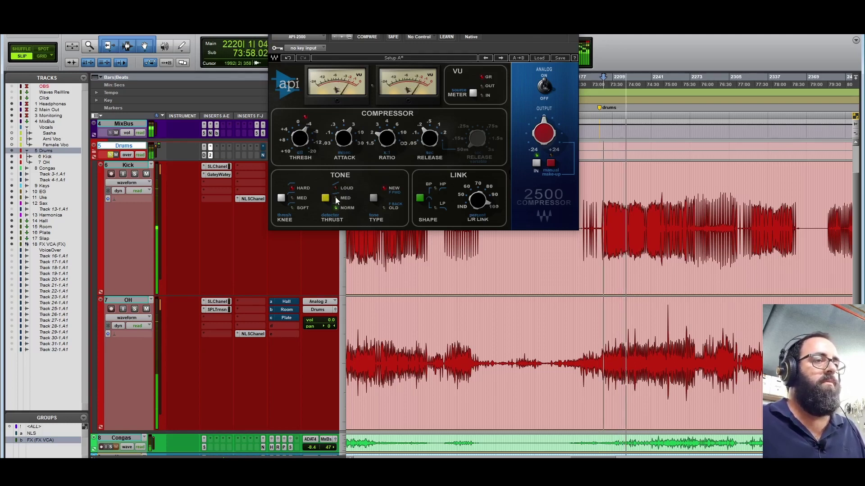
left_click(336, 190)
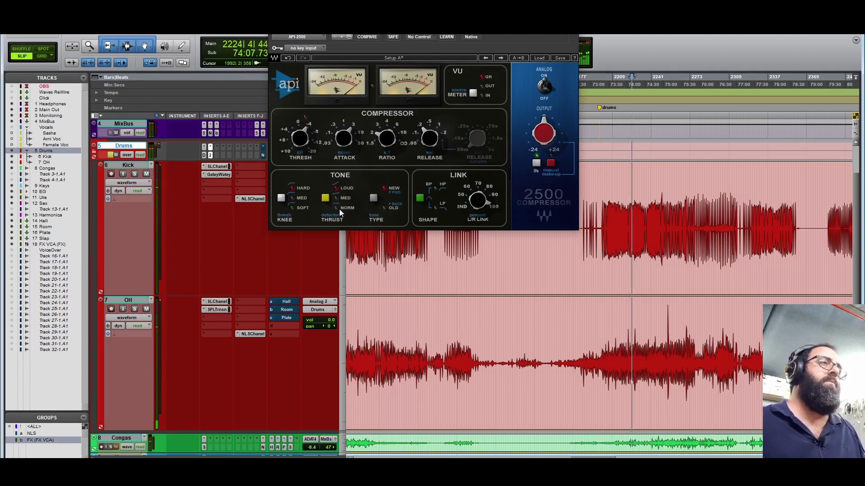
left_click(336, 208)
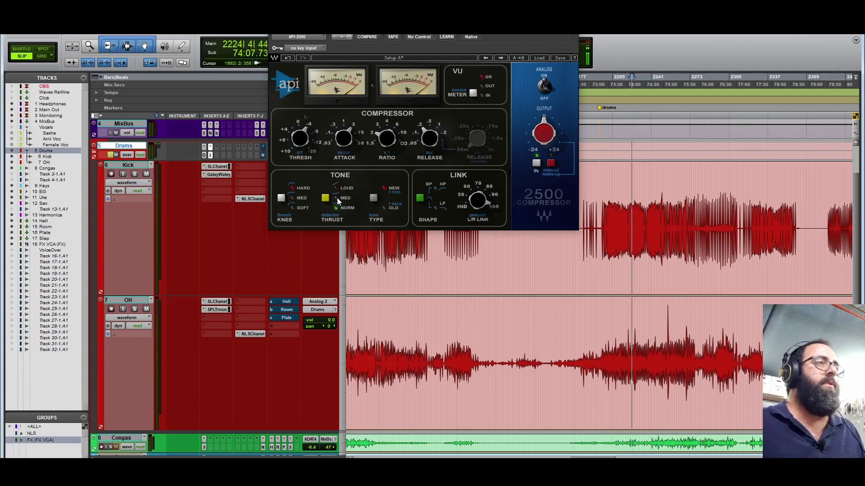
left_click(336, 187)
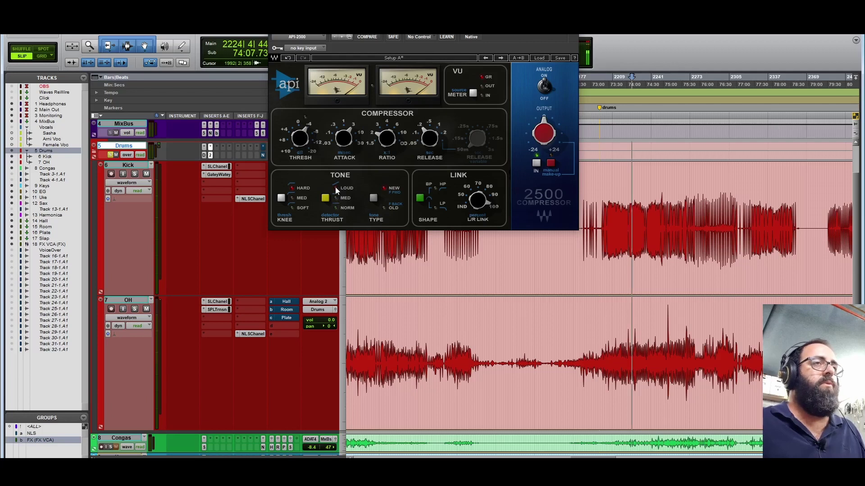
left_click(337, 197)
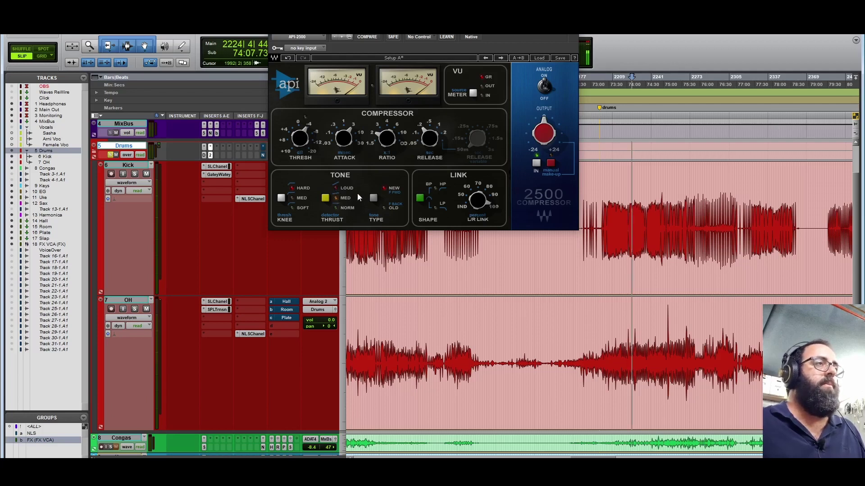
Replay the drum passage from its start with the API-2500 active and close the compressor's window.
left_click_drag(377, 35, 309, 33)
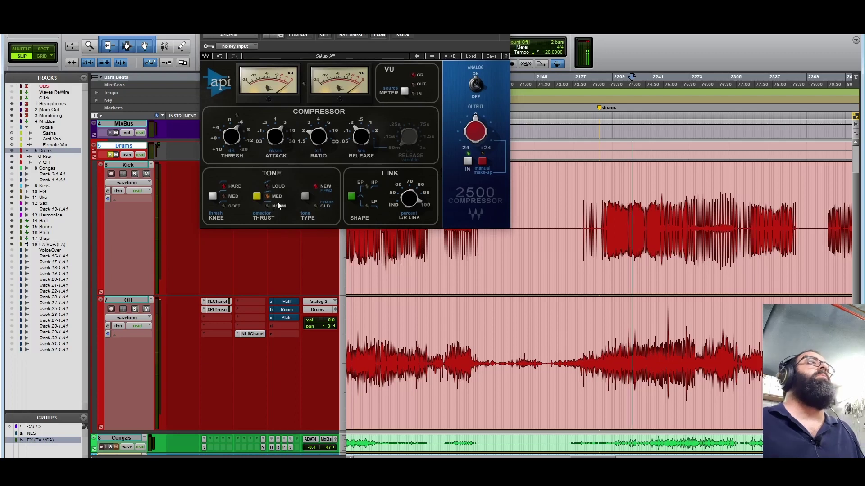
left_click(602, 208)
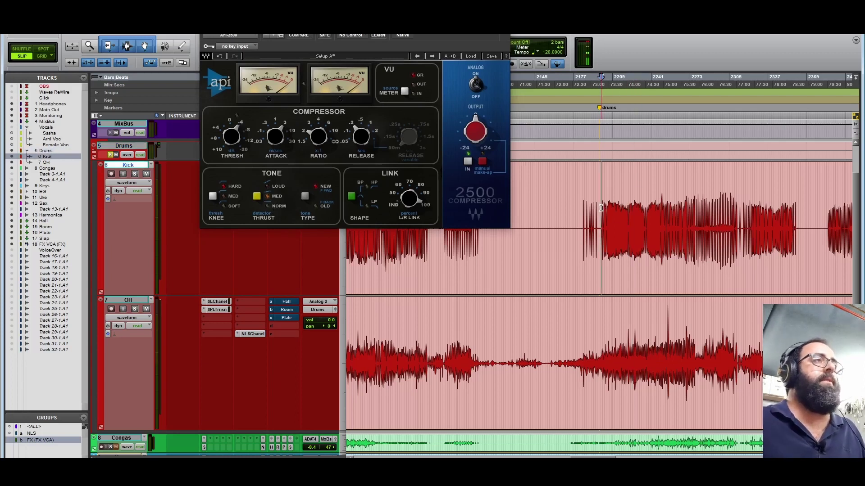
key("space")
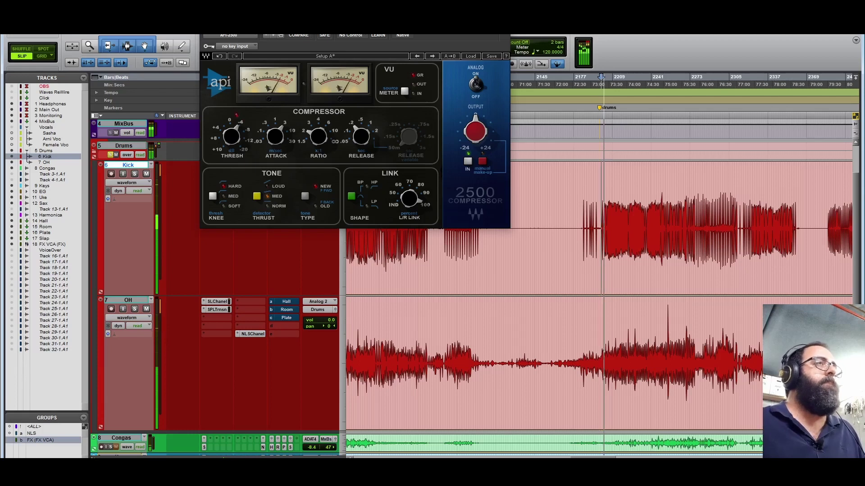
left_click(504, 13)
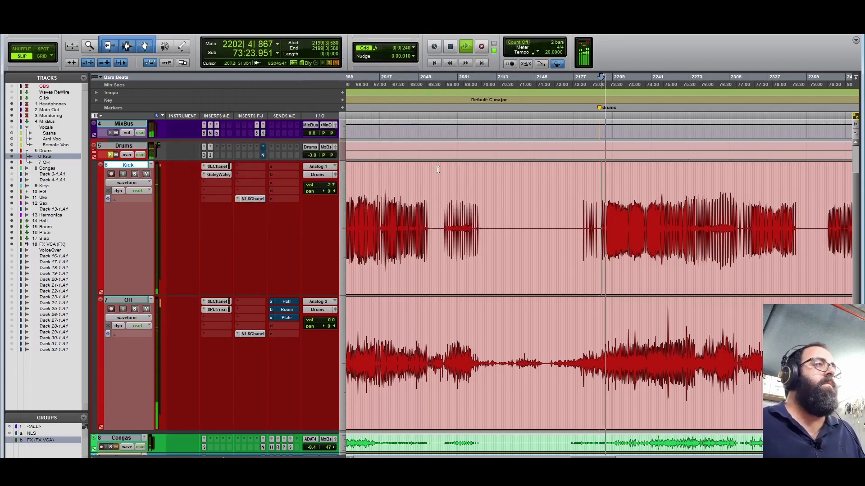
Open the NLS Channel insert on the Drums track, take it out of bypass, close its window and stop playback.
left_click(263, 155)
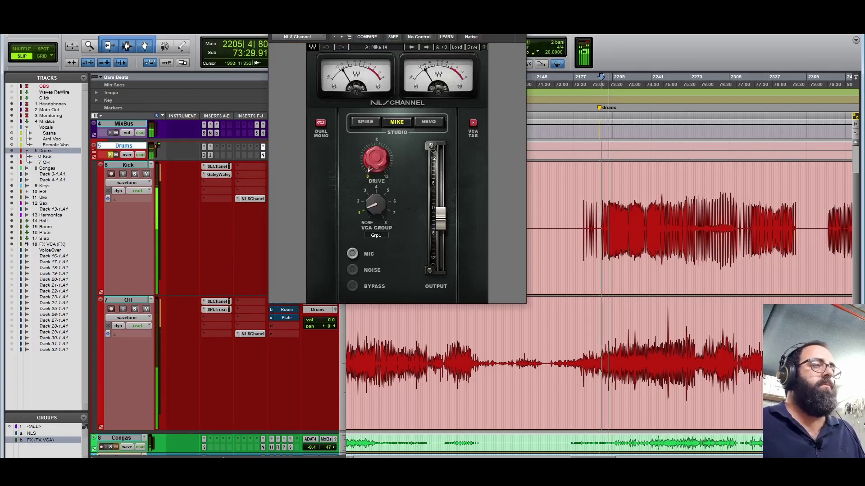
key("ctrl+w")
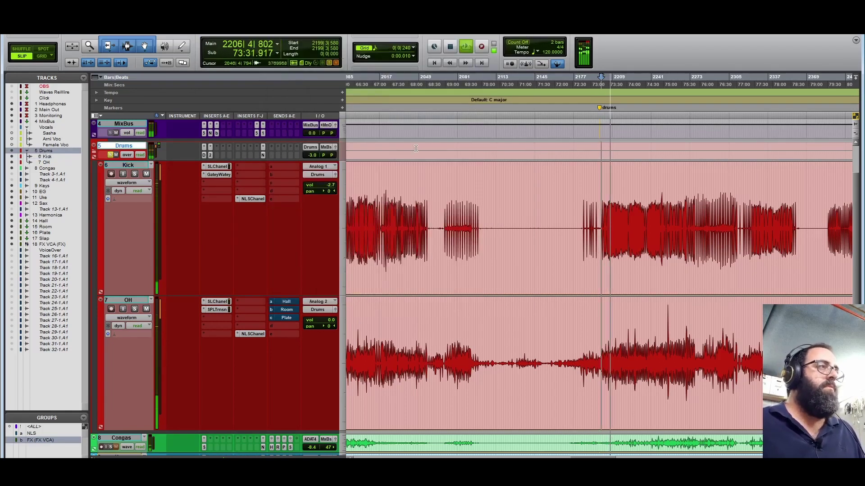
key("space")
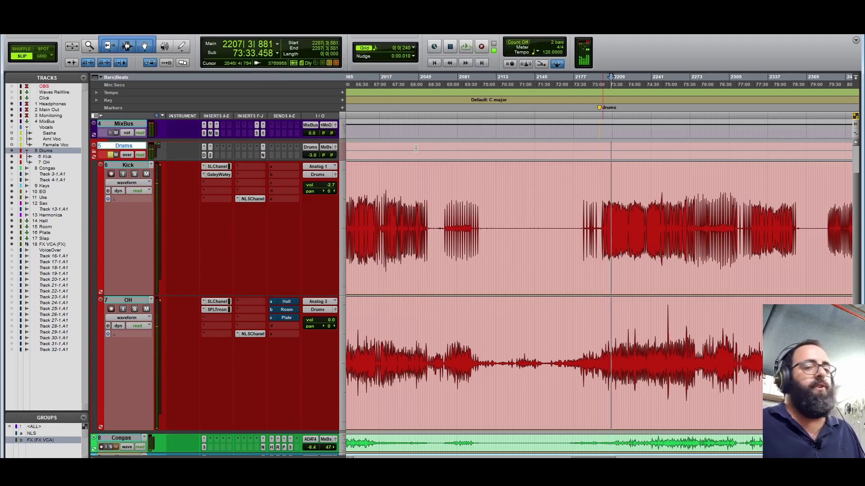
Review the MixBus inserts T-RackS One, NLS Buss and bx_masterdesk one after another.
left_click(133, 126)
left_click(204, 125)
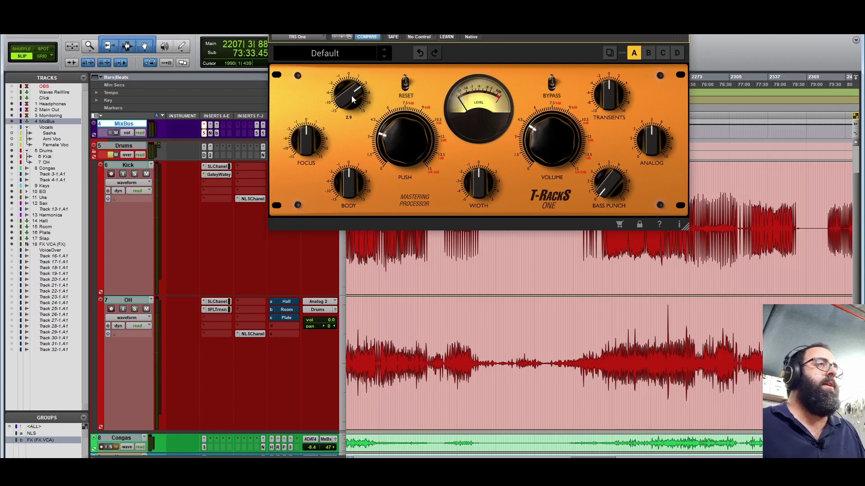
left_click(209, 133)
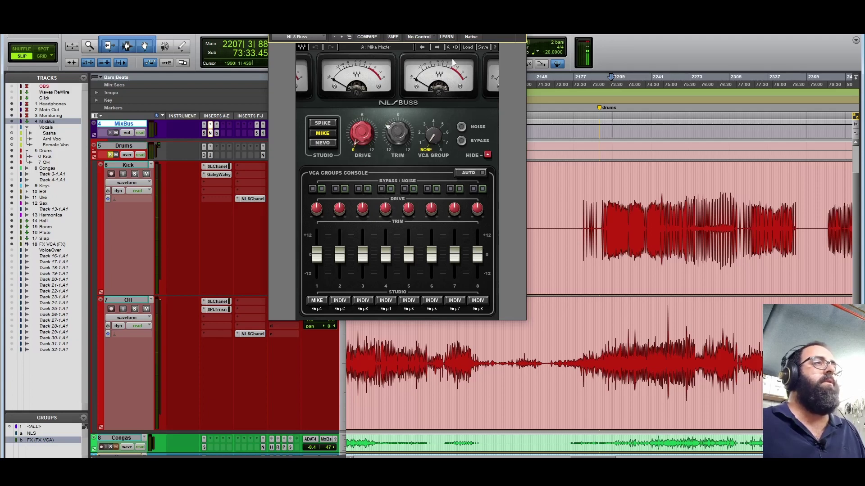
left_click(216, 125)
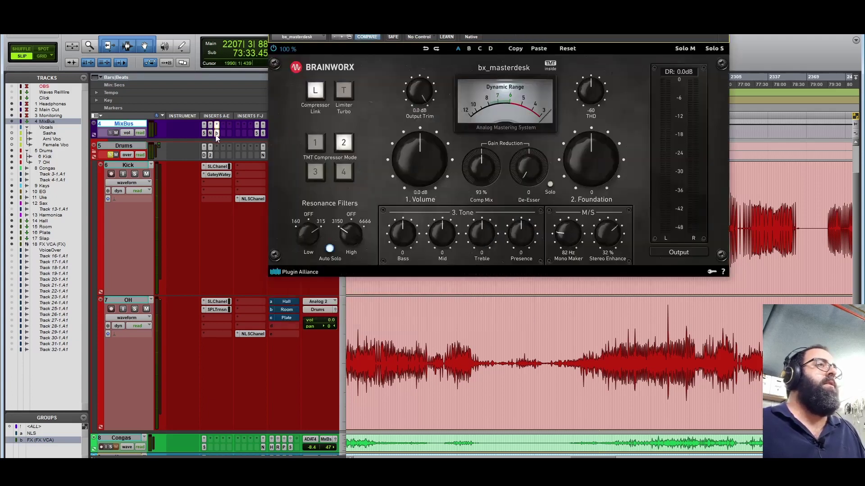
left_click_drag(508, 10, 550, 42)
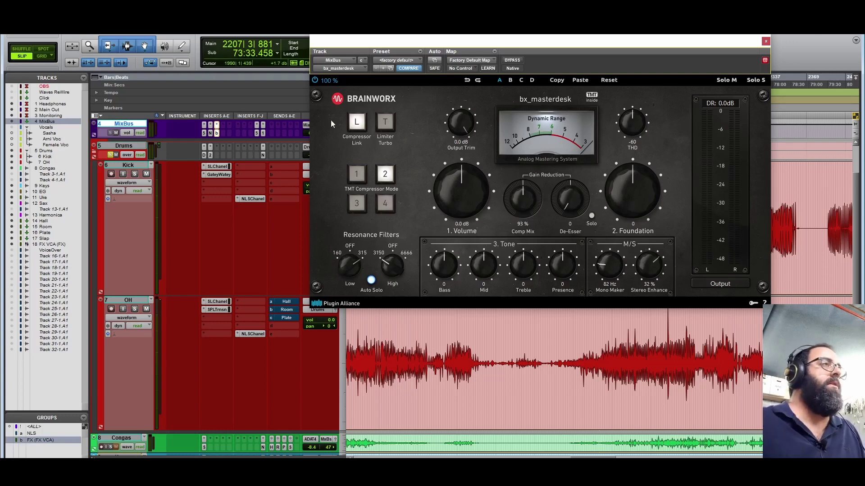
Open the T-RackS Classic Clipper on the MixBus, check its gain reduction while playing the drum passage, and close it.
left_click(257, 126)
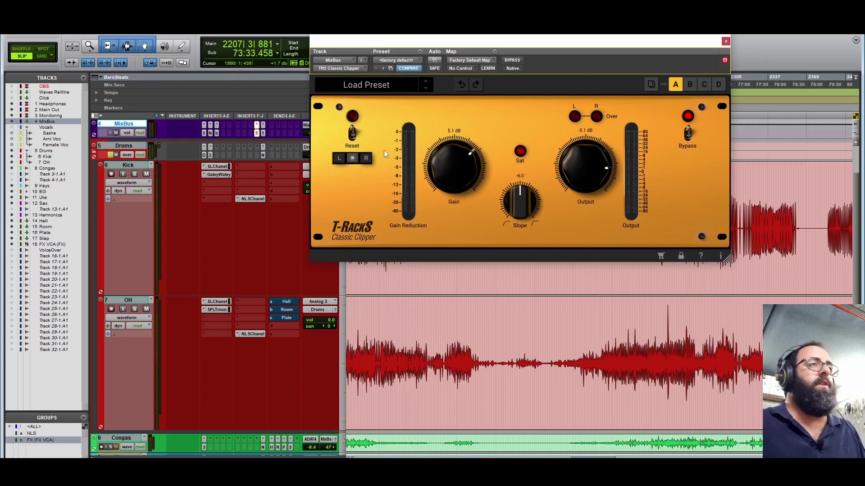
left_click_drag(515, 44, 294, 57)
left_click(607, 214)
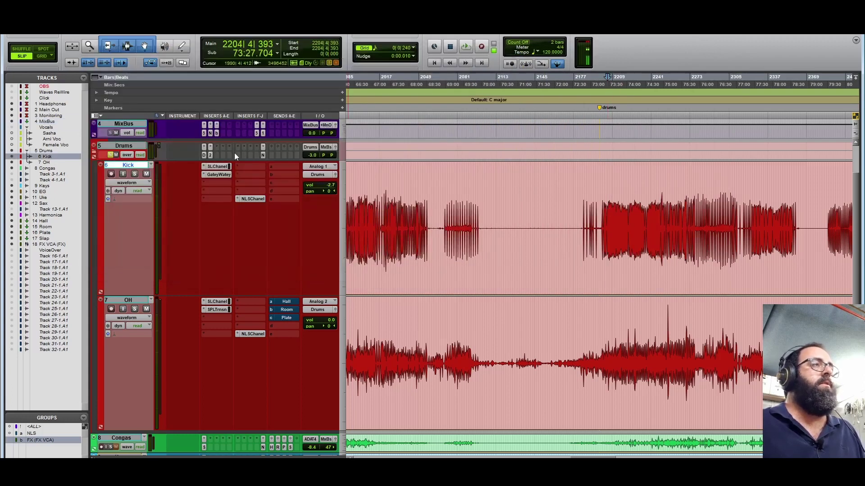
left_click(255, 133)
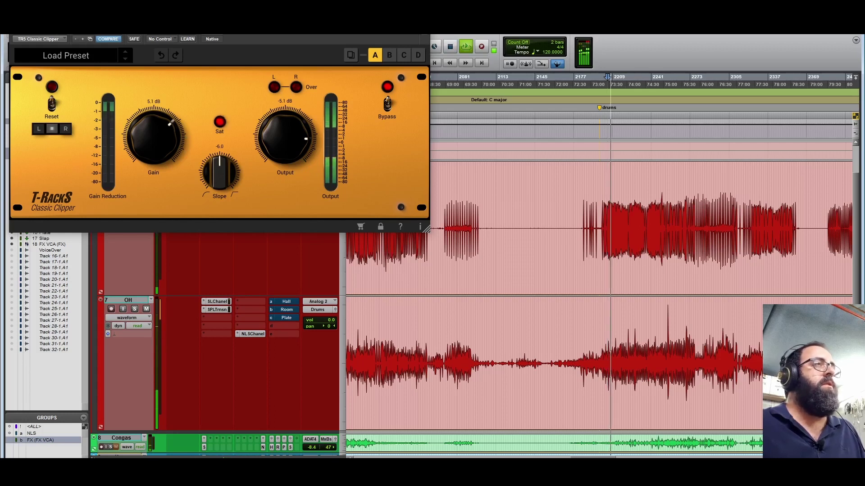
key("super+w")
key("space")
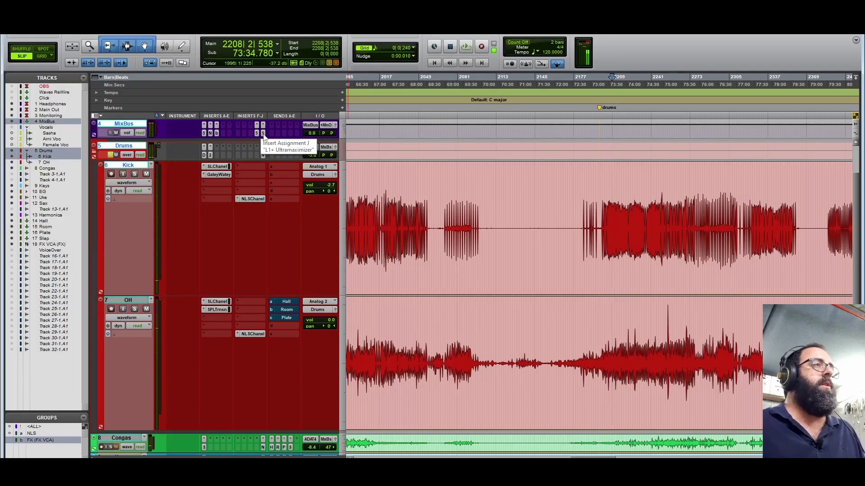
Open the L1+ Ultramaximizer and the Classic Clipper on the MixBus and arrange their windows side by side.
left_click(263, 134)
left_click_drag(225, 31, 639, 31)
left_click(255, 134)
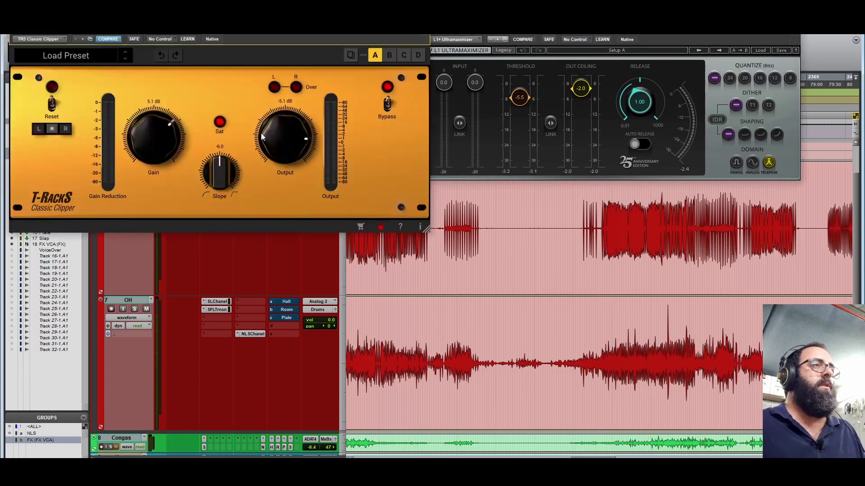
left_click_drag(662, 39, 674, 40)
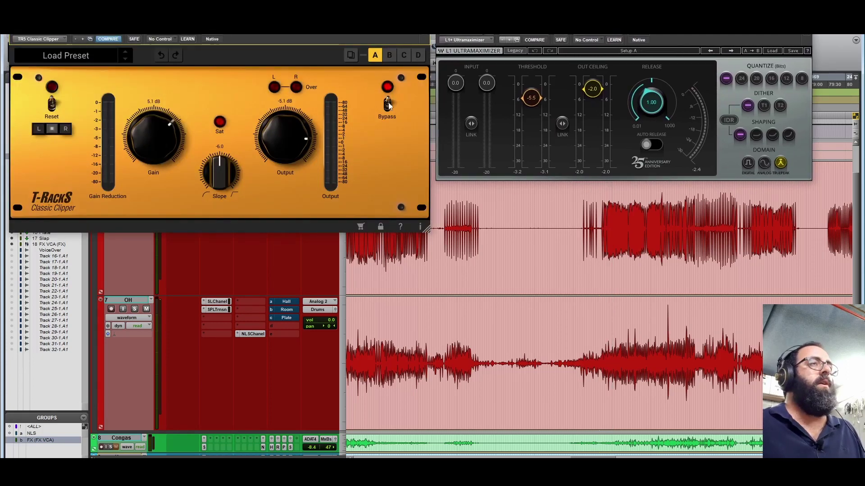
Play the drum passage, compare it with the Classic Clipper bypassed and active, and stop playback.
key("space")
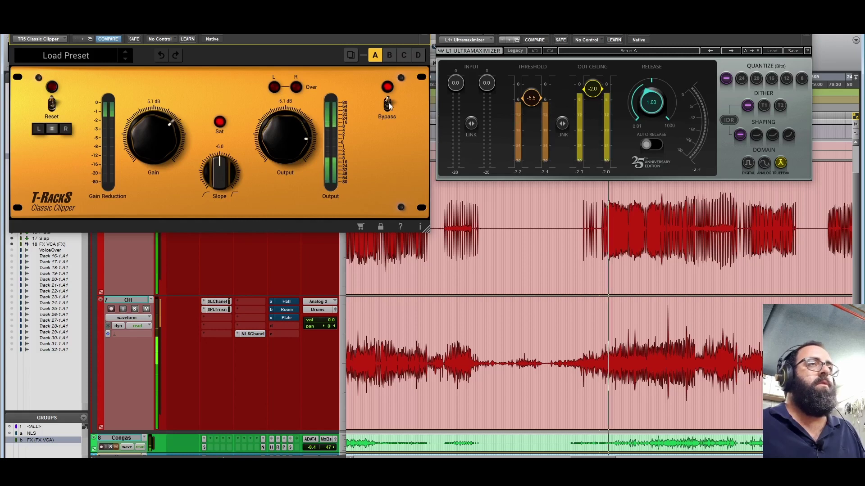
key("space")
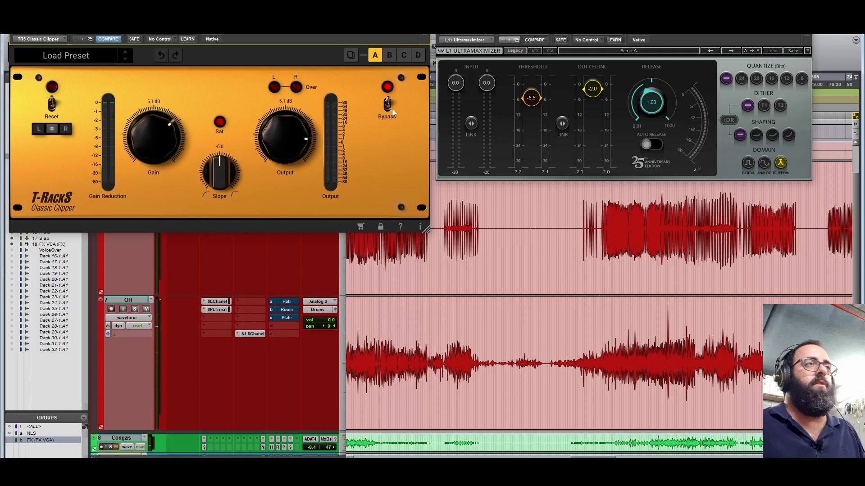
key("space")
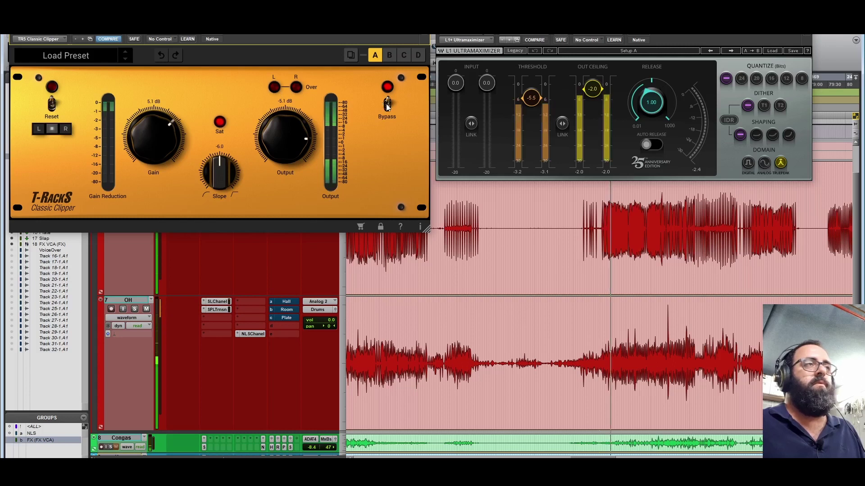
left_click(387, 105)
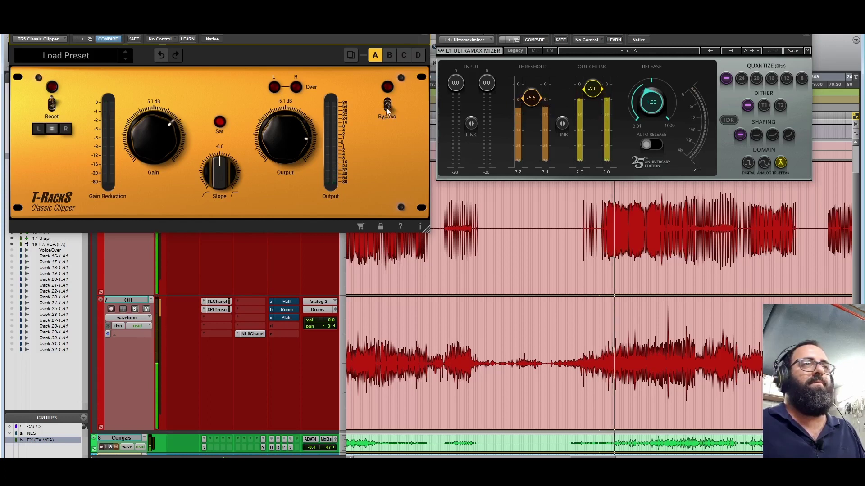
left_click(388, 106)
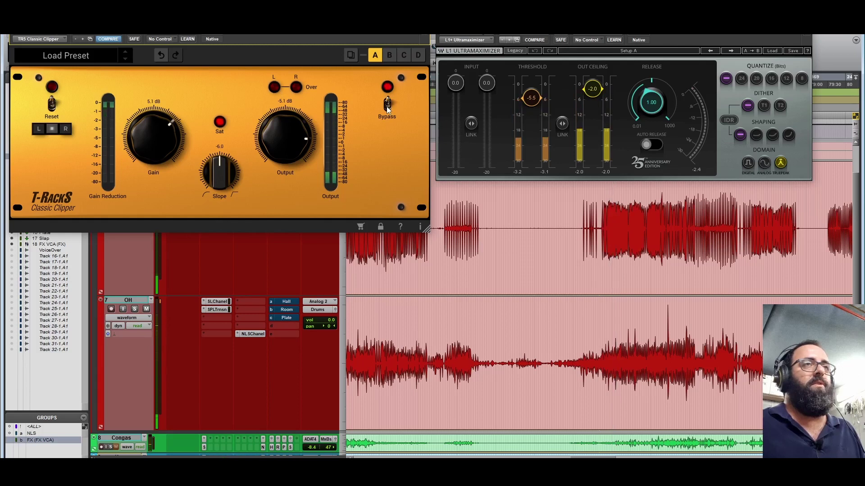
key("space")
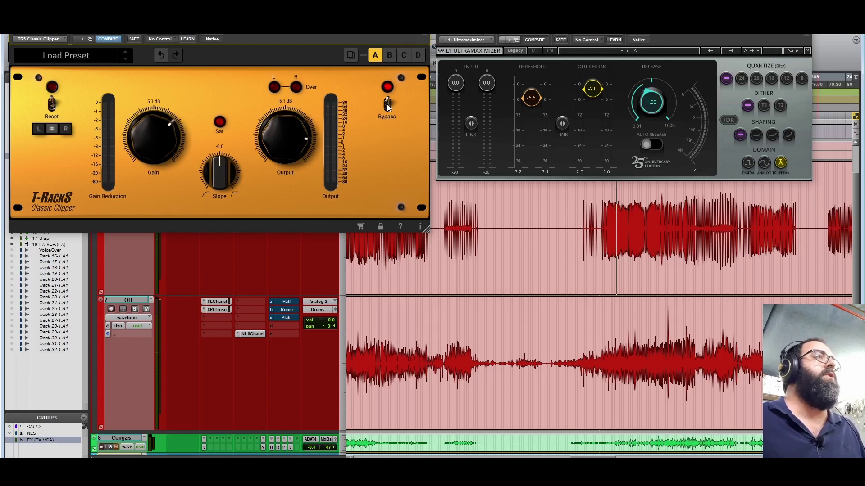
Replay the passage from the start of the dense kick section and compare the Classic Clipper on and off again.
left_click(602, 214)
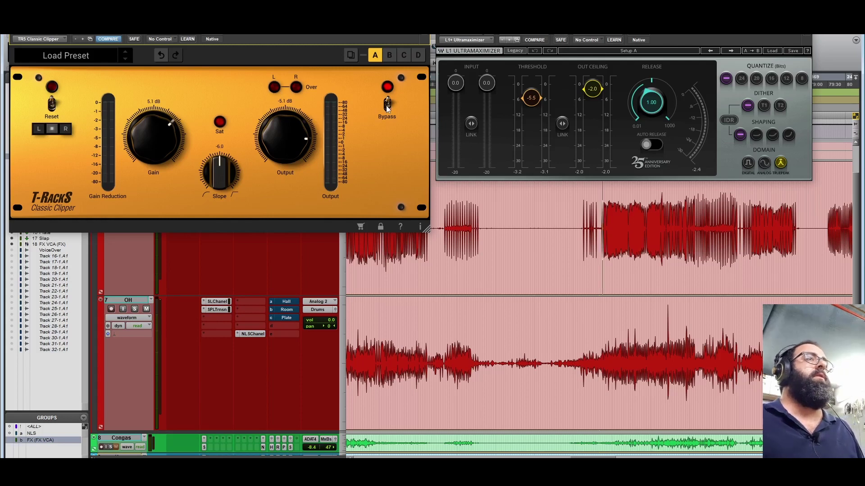
key("space")
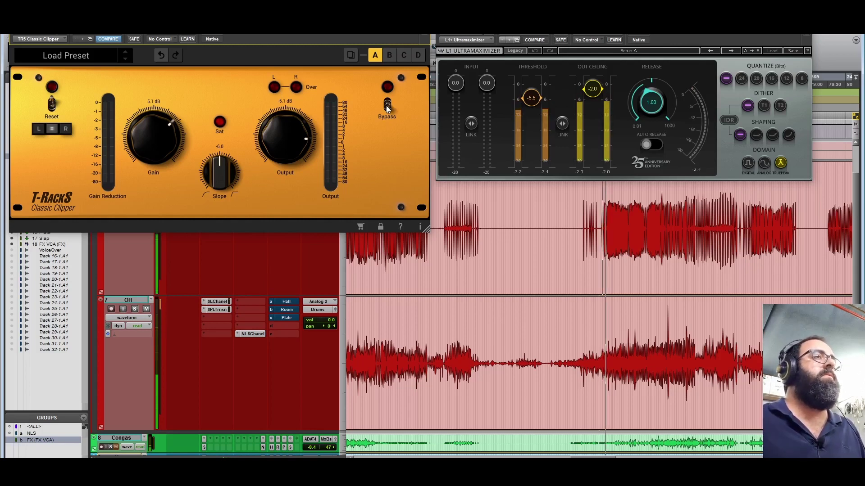
left_click(386, 106)
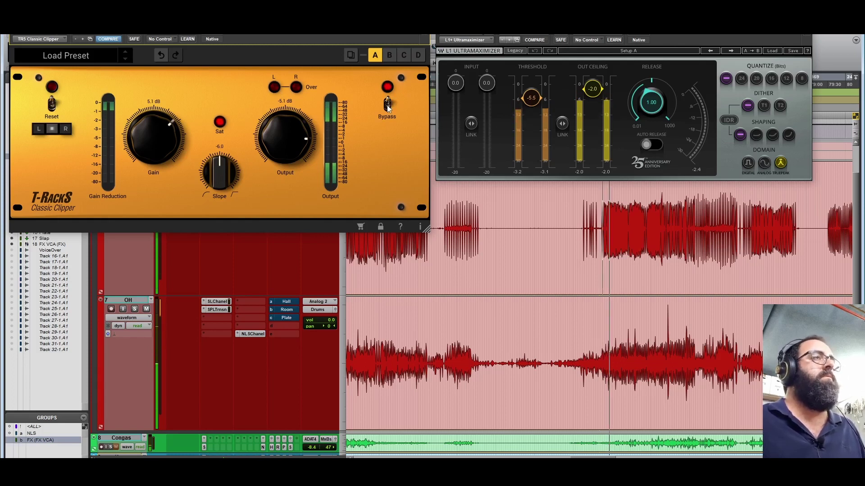
left_click(387, 107)
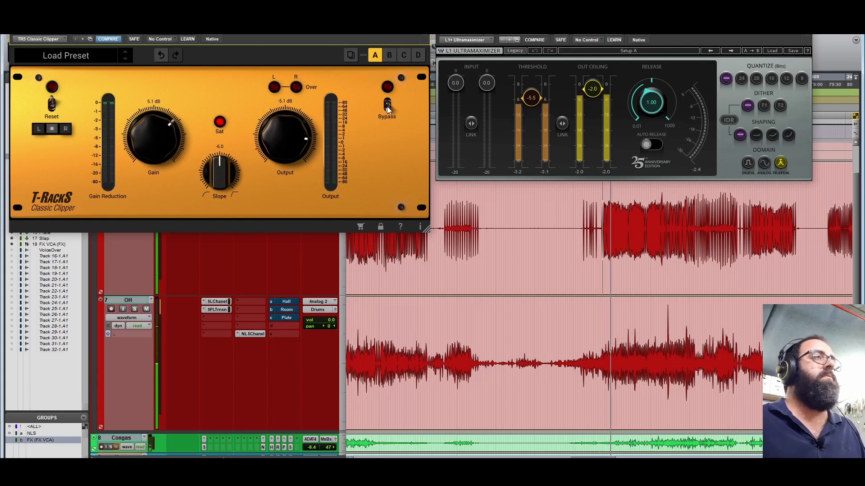
left_click(387, 106)
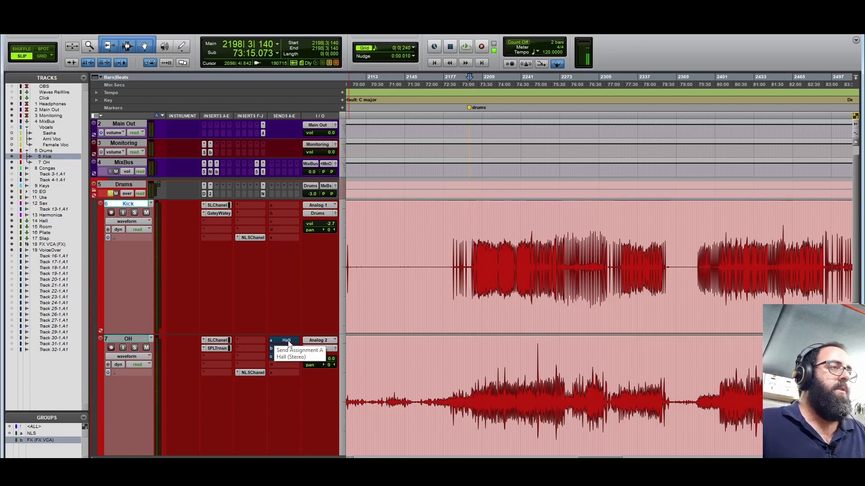
Review the reverb inserts on the Hall, Room and Plate tracks one after another and close the plug-in window.
scroll(242, 299, "down", 6)
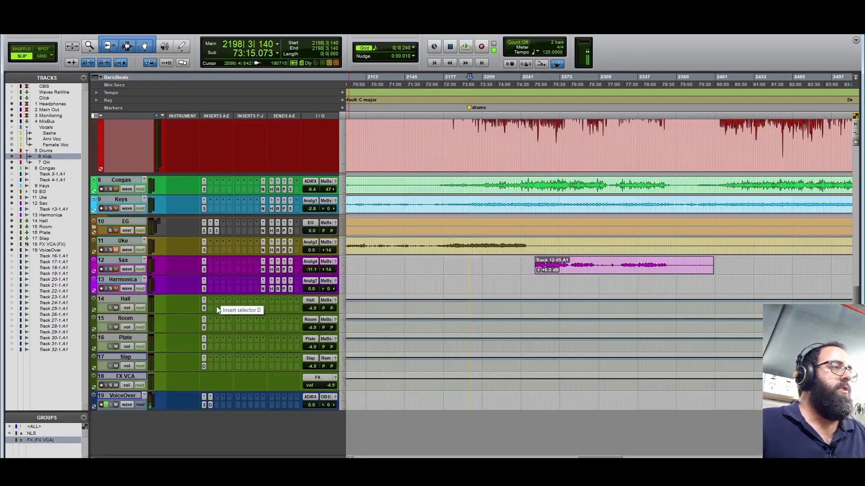
left_click(204, 309)
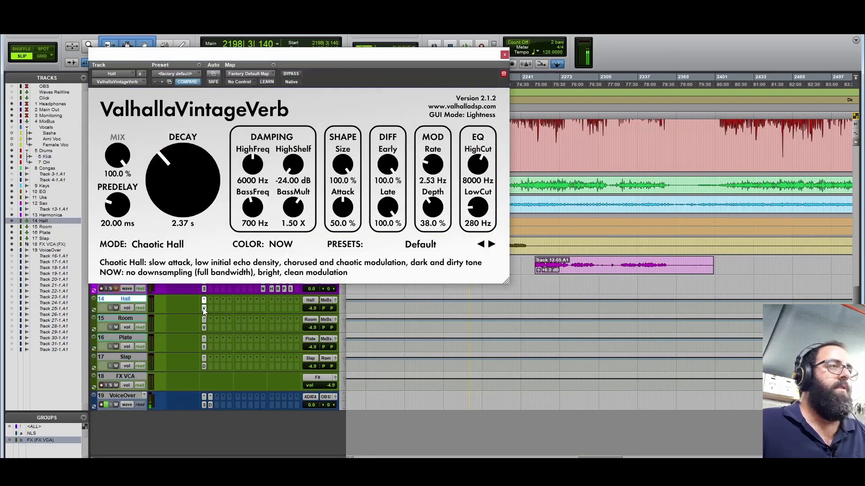
left_click(204, 327)
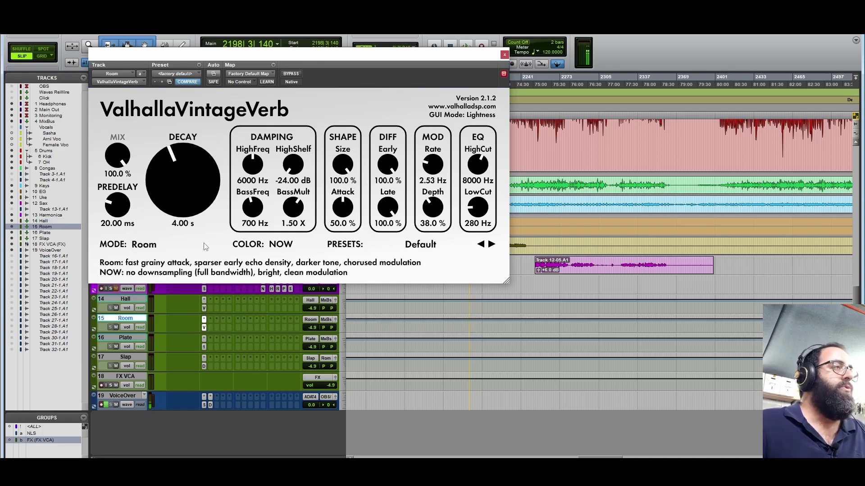
left_click(204, 347)
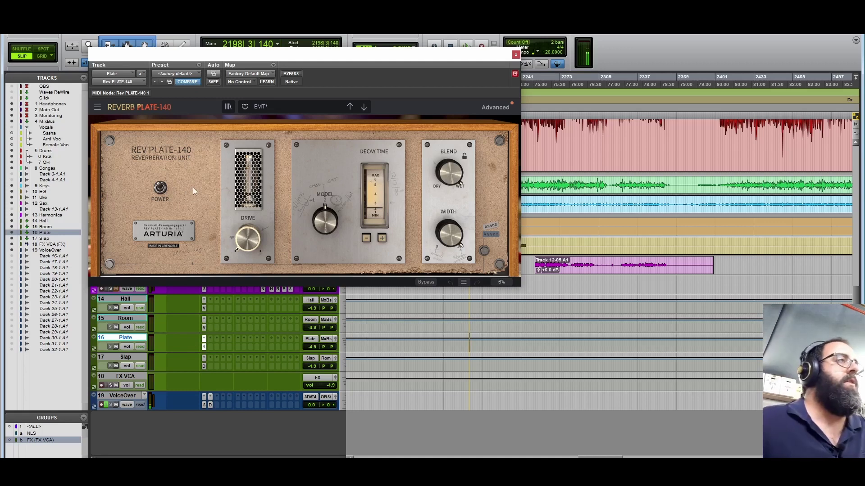
left_click(516, 55)
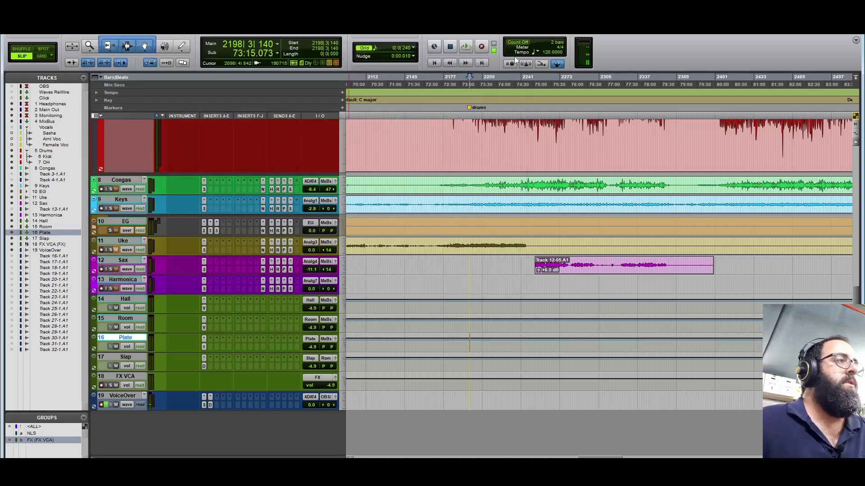
Play the drum passage with the OH track's reverb sends unmuted and open its Plate send controls.
scroll(276, 253, "down", 1)
key("space")
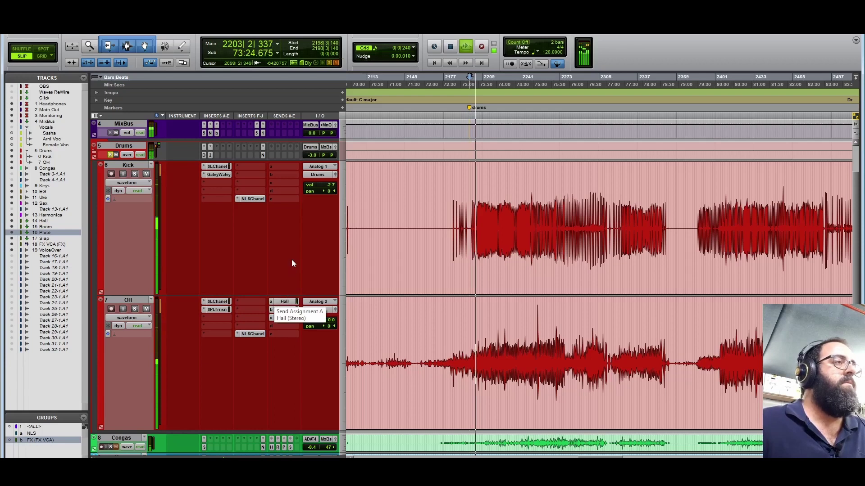
left_click(285, 320)
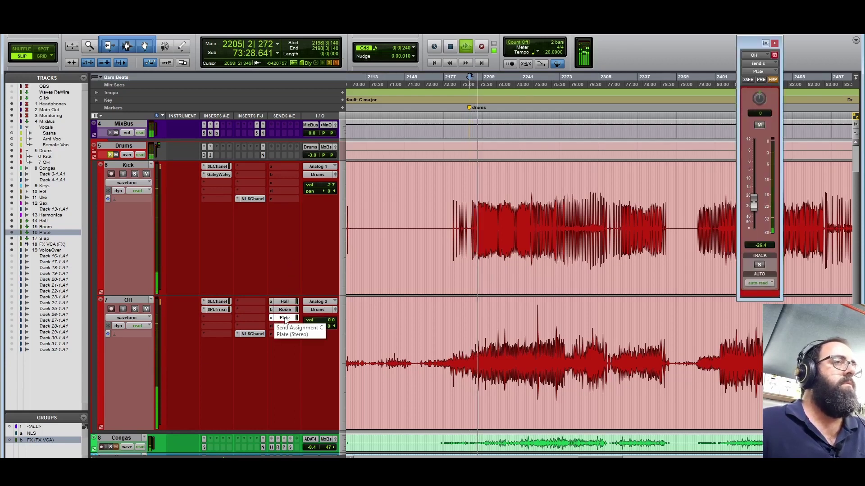
Mute and unmute the OH track's reverb sends during playback to compare the drum sound, and stop playback.
left_click(286, 311)
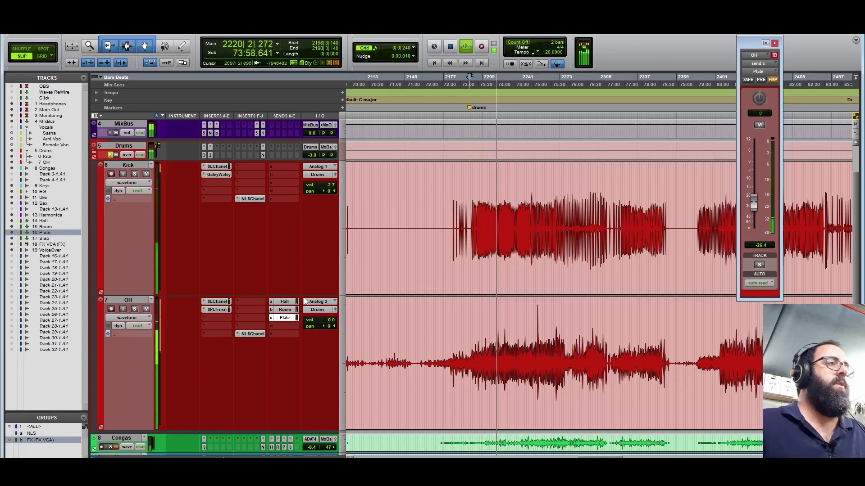
left_click(294, 304, "ctrl+super")
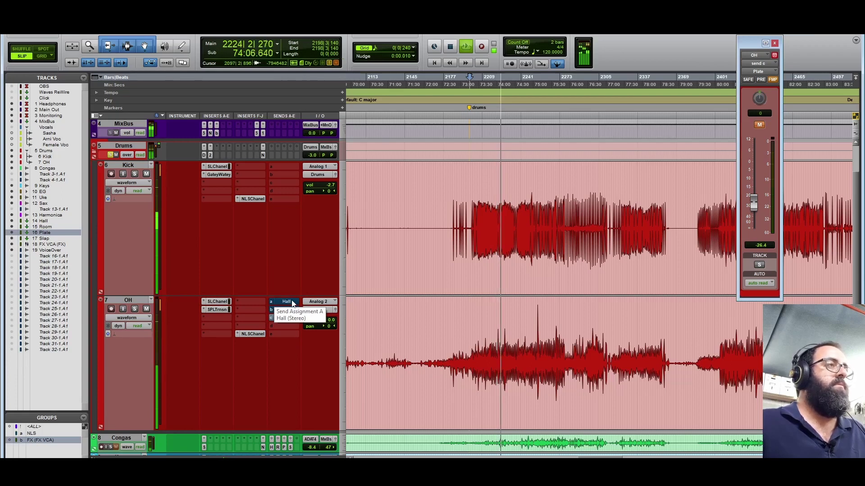
key("shift+q")
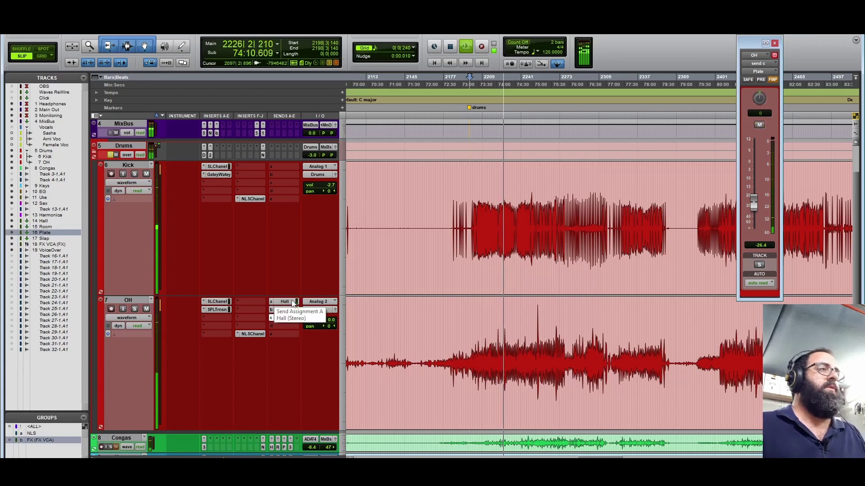
key("space")
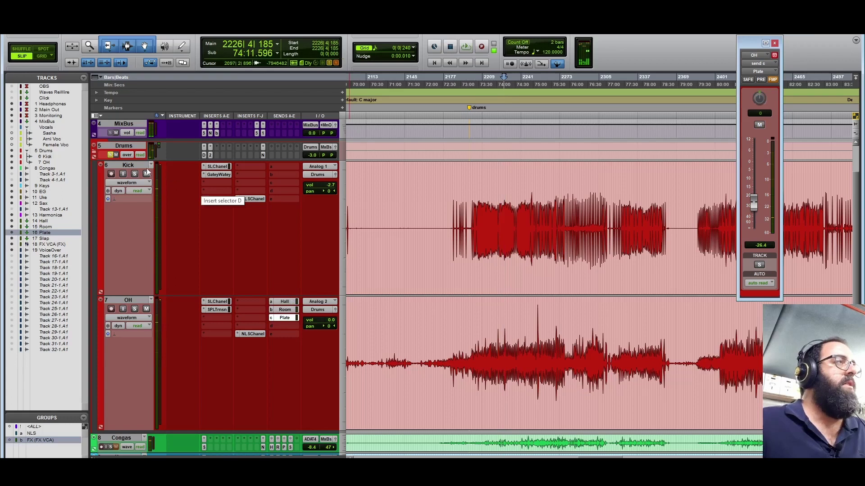
Take the Drums track out of solo, recall memory location 1 and play the full mix from there.
left_click(111, 155)
key("KP_Decimal")
key("KP_1")
key("KP_Decimal")
key("space")
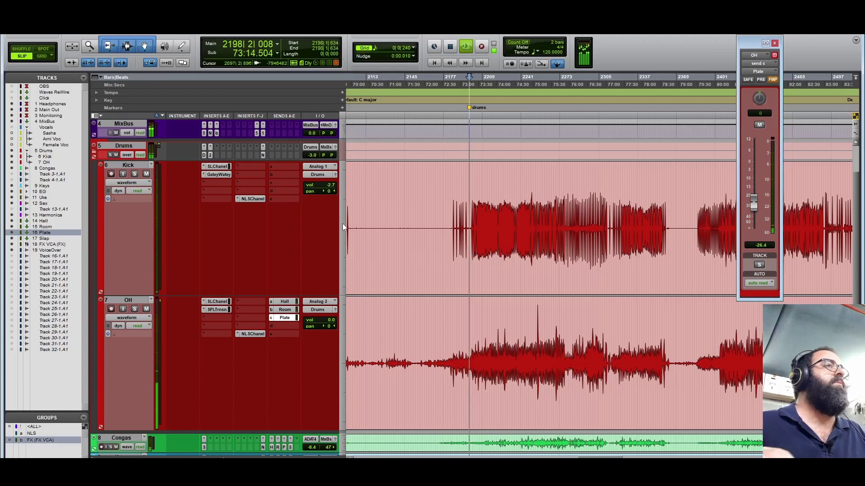